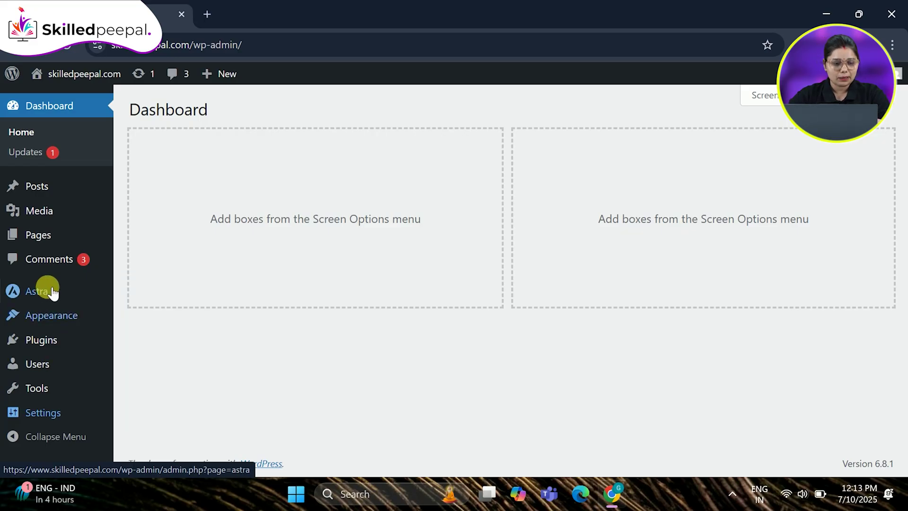
# - Open the theme customizer and go to the Breadcrumb settings in the General section
pyautogui.moveTo(55, 323)
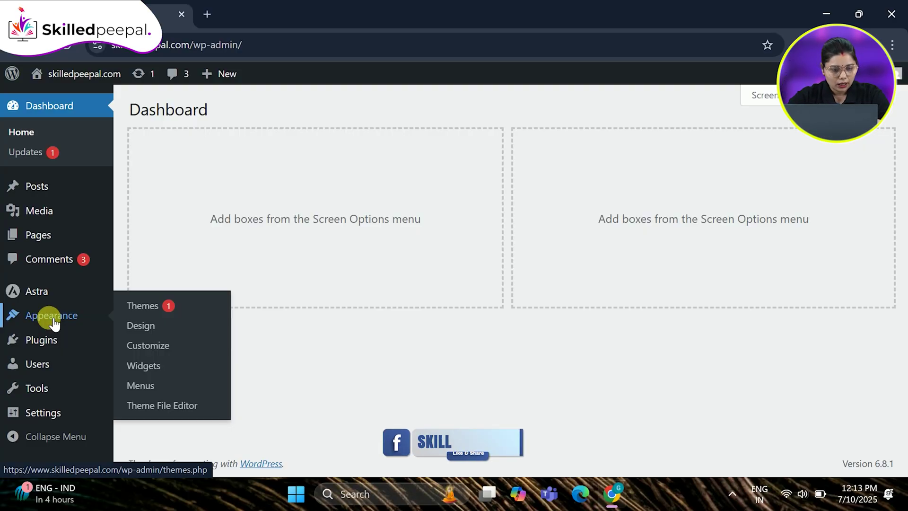
pyautogui.click(167, 354)
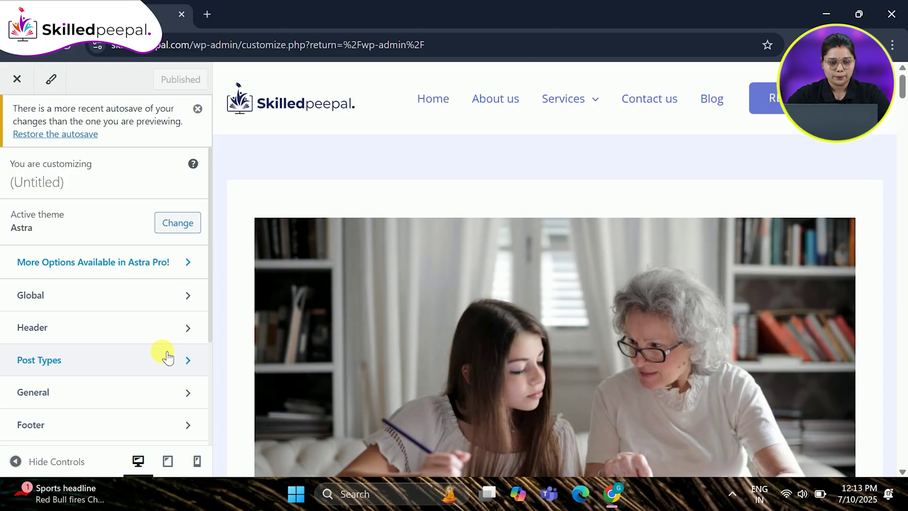
pyautogui.scroll(-1, 121, 300)
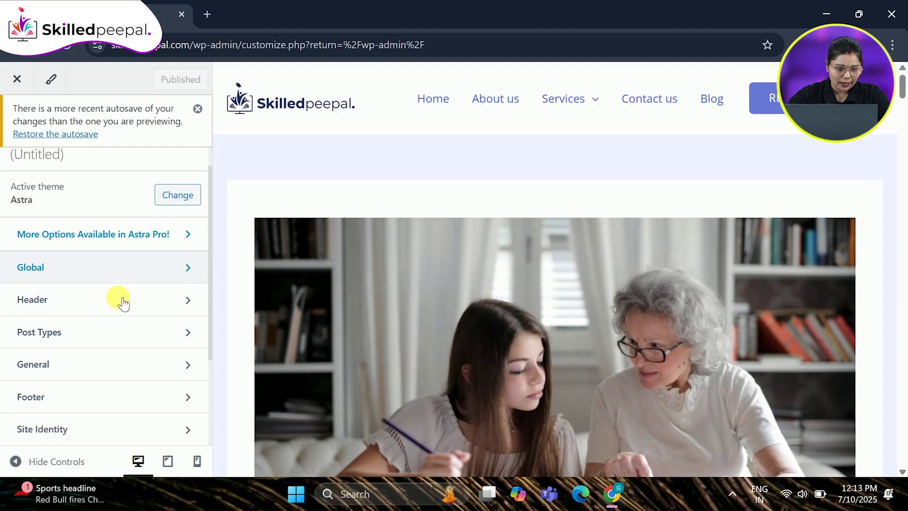
pyautogui.scroll(-2, 129, 302)
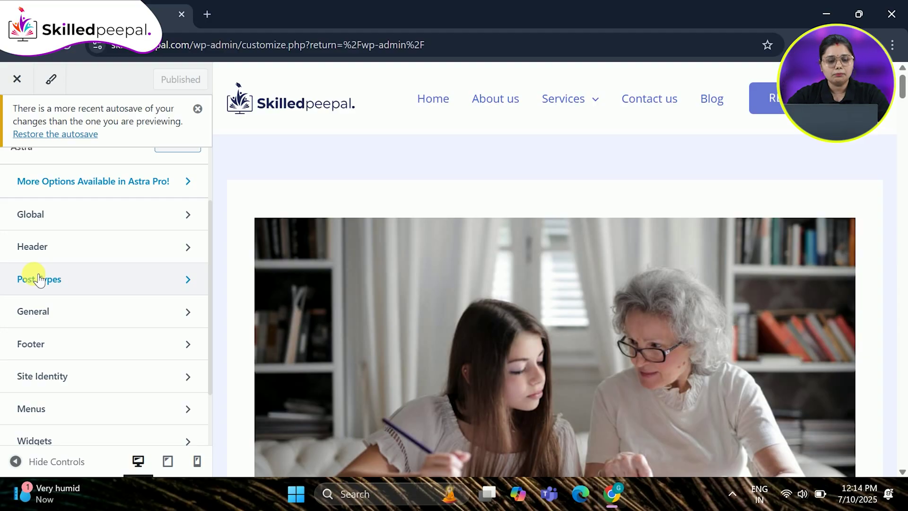
pyautogui.click(60, 318)
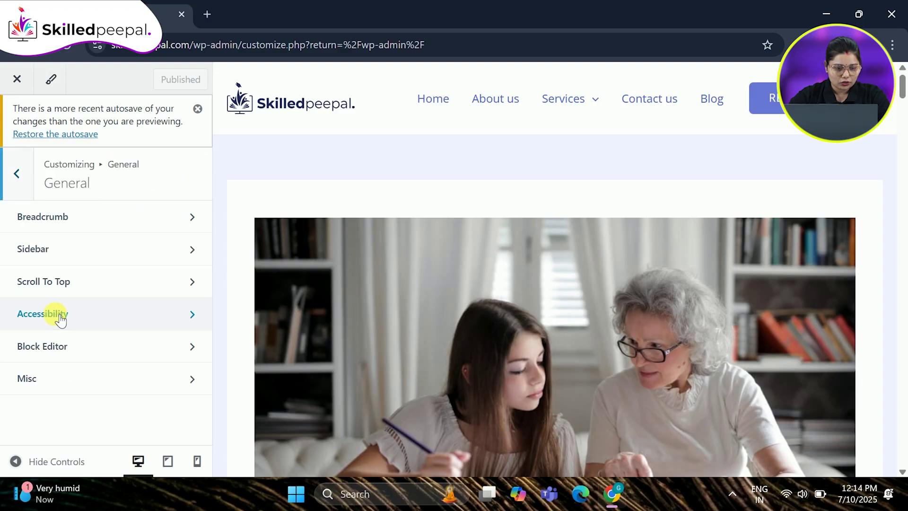
pyautogui.click(71, 222)
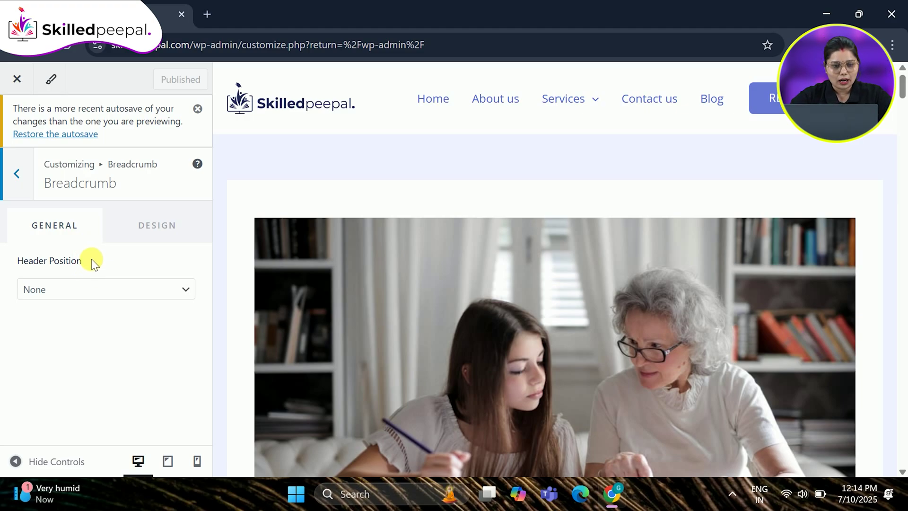
# - Review the breadcrumb's Header Position choices and its Design settings without changing them
pyautogui.moveTo(18, 262); pyautogui.dragTo(91, 259)
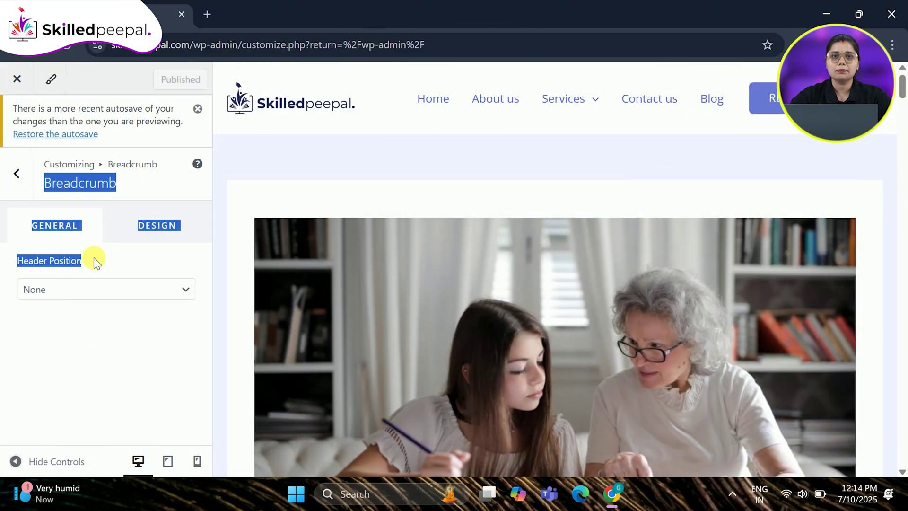
pyautogui.click(109, 346)
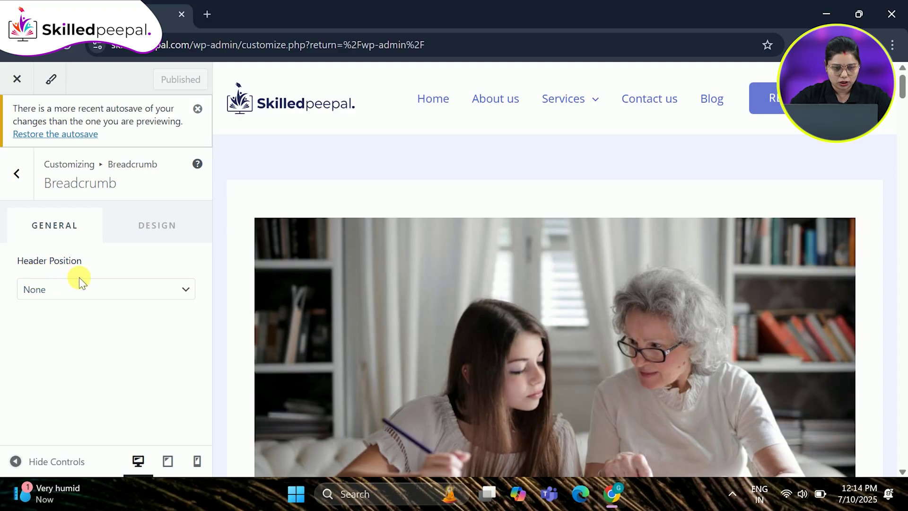
pyautogui.click(95, 289)
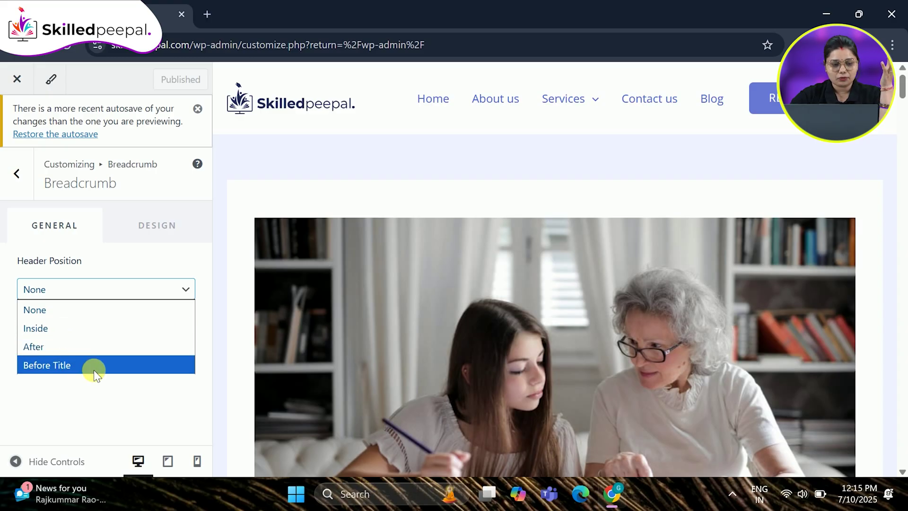
pyautogui.click(97, 388)
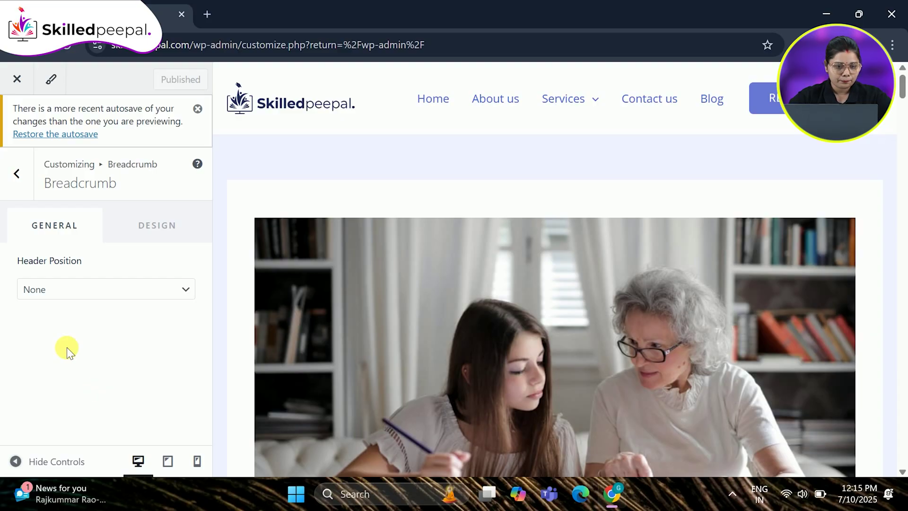
pyautogui.click(160, 223)
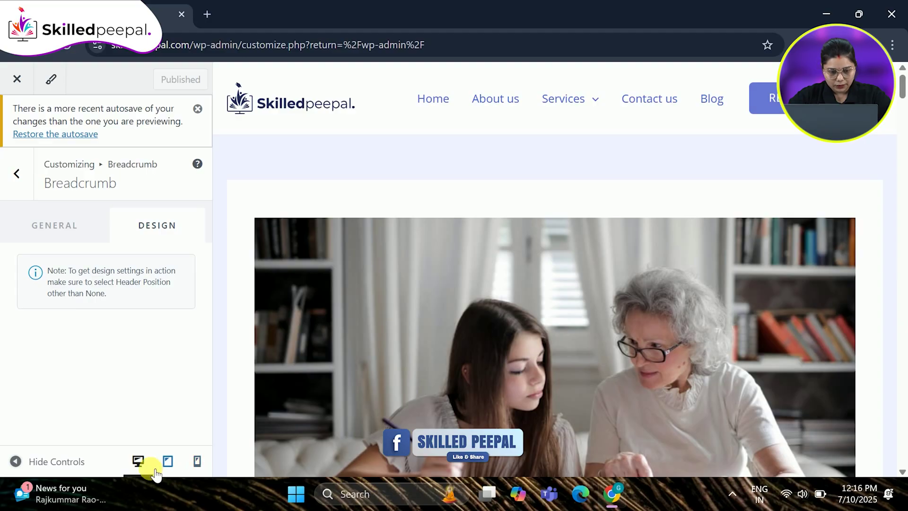
# - Preview the site at tablet size and mobile size, looking through the blog posts in the mobile view
pyautogui.click(168, 465)
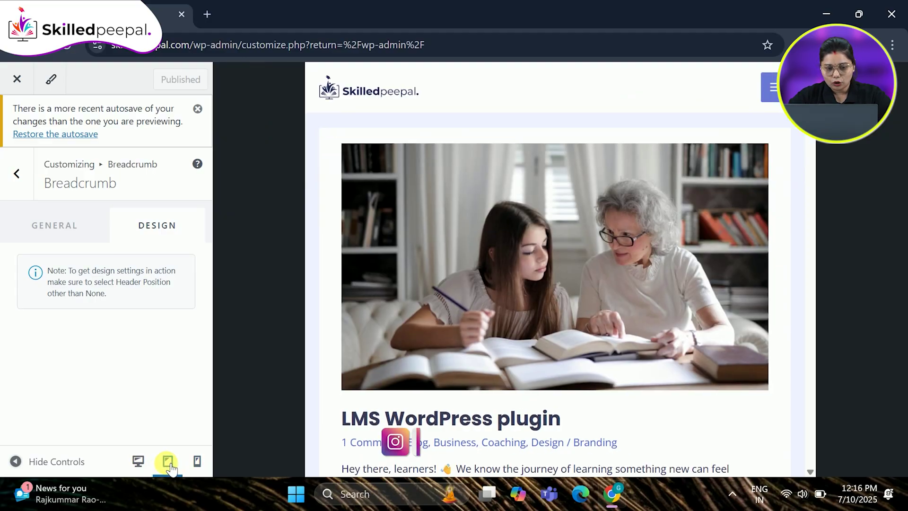
pyautogui.click(197, 461)
pyautogui.scroll(-5, 525, 338)
pyautogui.scroll(-15, 527, 340)
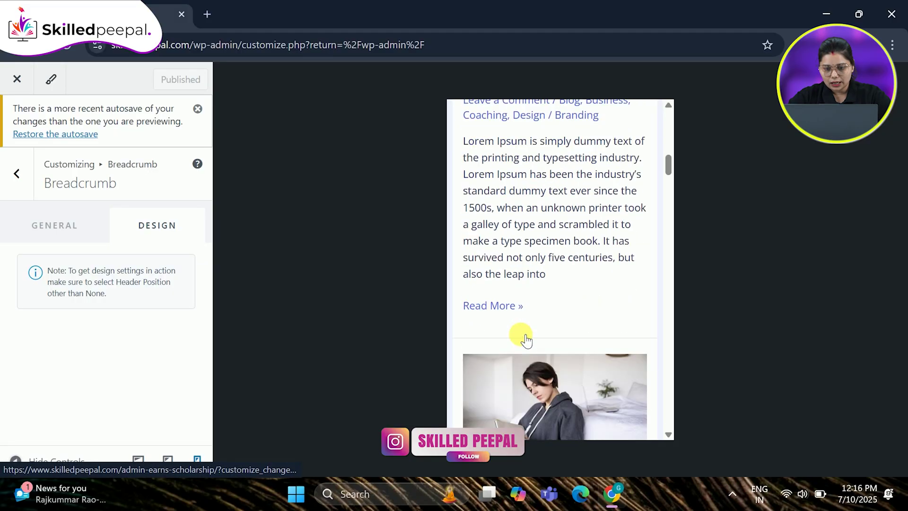
pyautogui.scroll(-6, 526, 340)
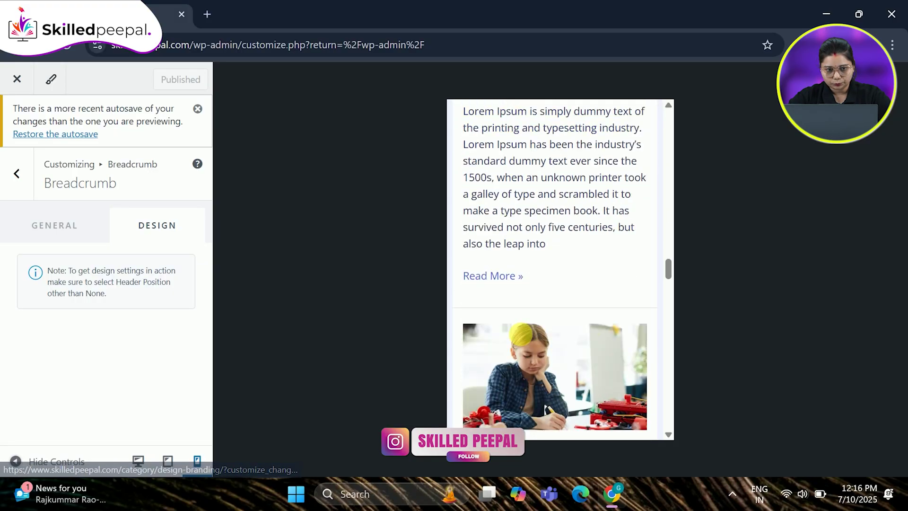
# - Open the General section's Sidebar settings, return the preview to desktop size and review the available layout and style options
pyautogui.click(16, 173)
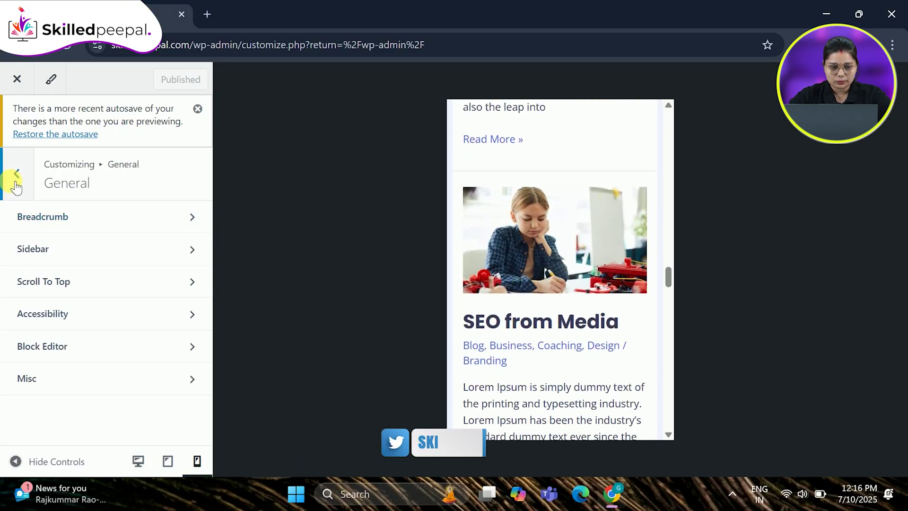
pyautogui.click(104, 245)
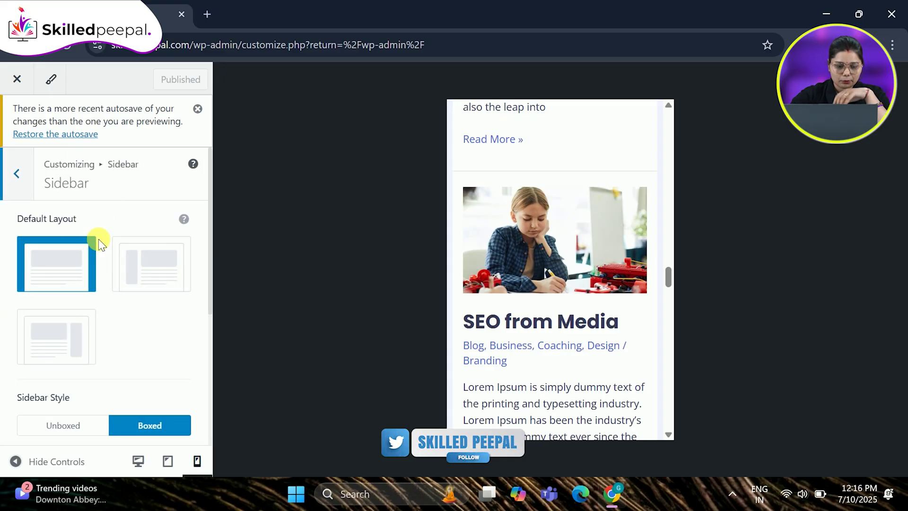
pyautogui.click(146, 464)
pyautogui.scroll(-1, 163, 302)
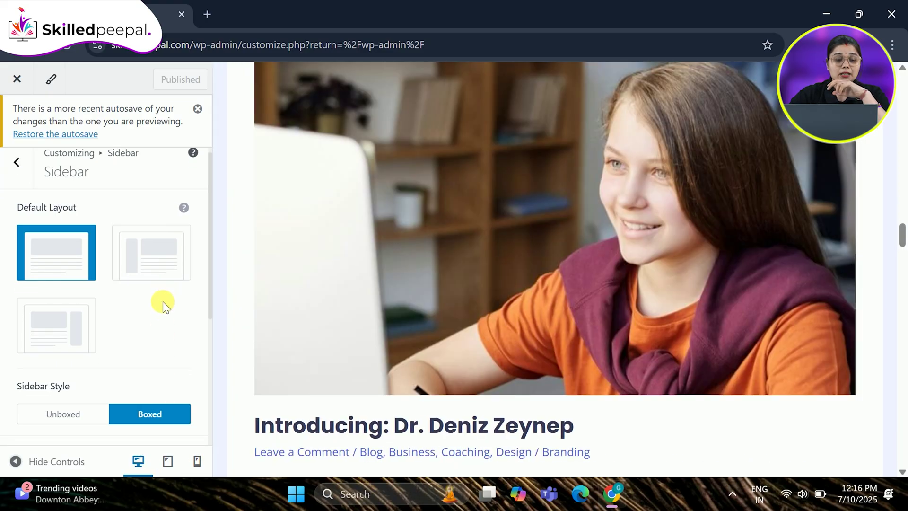
pyautogui.scroll(-1, 163, 302)
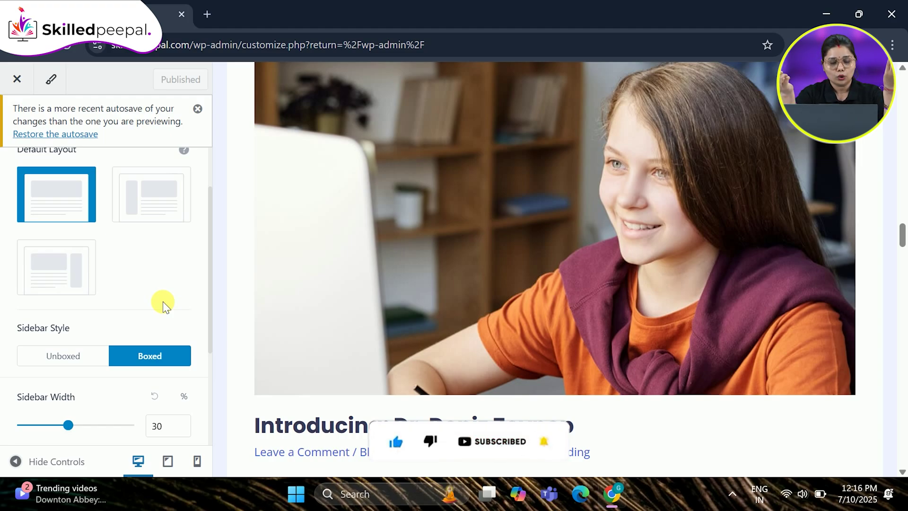
pyautogui.scroll(1, 162, 302)
pyautogui.scroll(1, 162, 301)
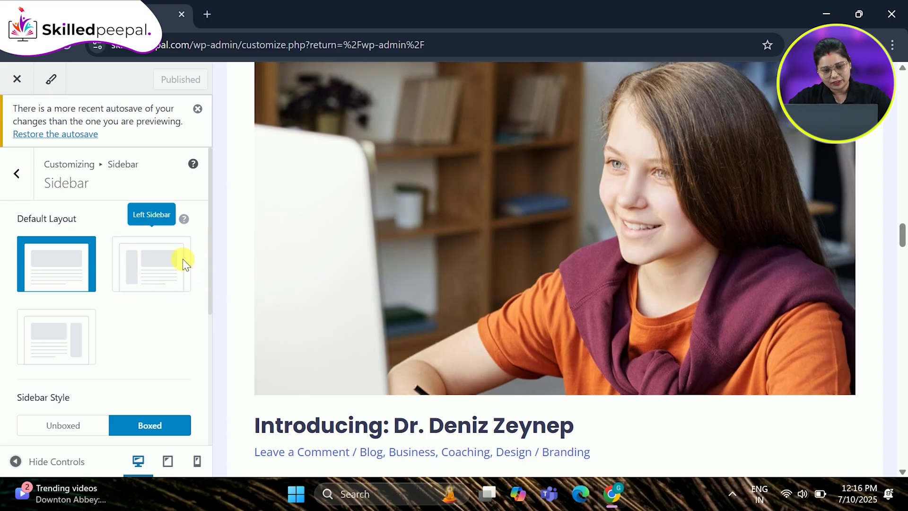
# - Set the sidebar's Default Layout to Left Sidebar and inspect its widgets beside the blog posts in the preview
pyautogui.click(166, 263)
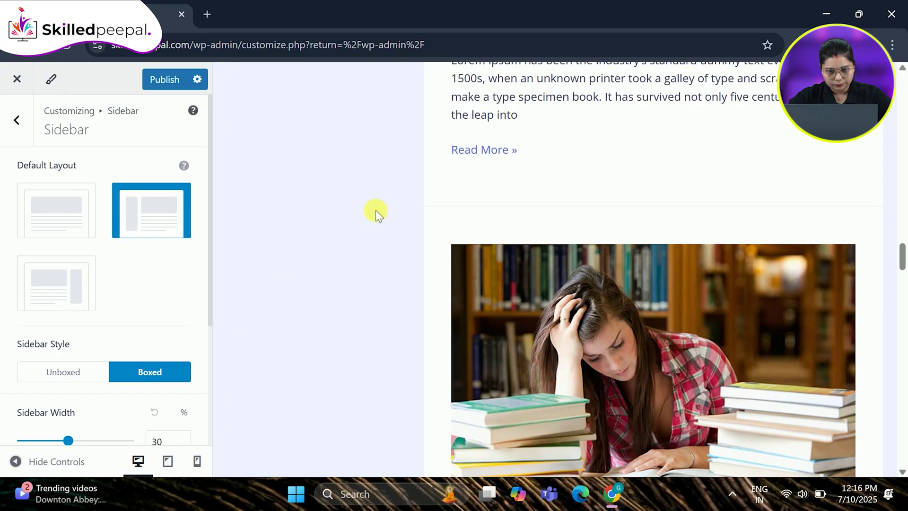
pyautogui.scroll(20, 375, 210)
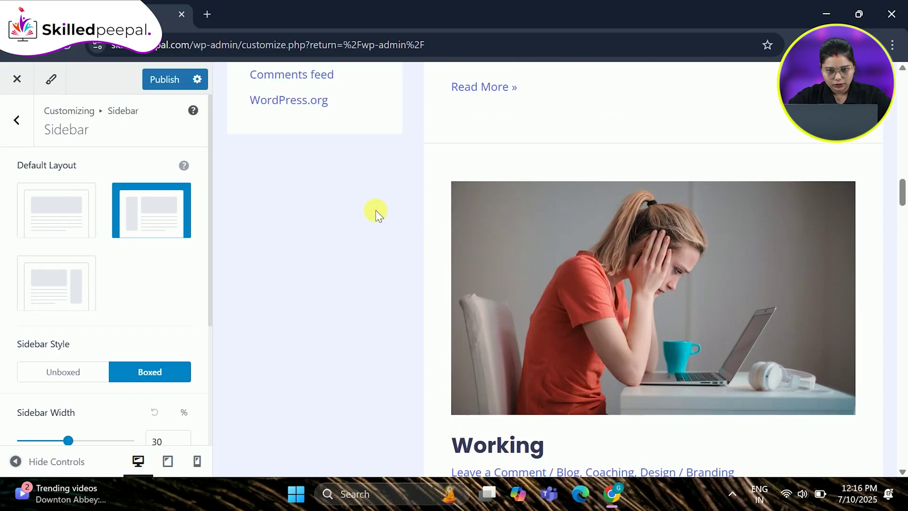
pyautogui.scroll(15, 376, 210)
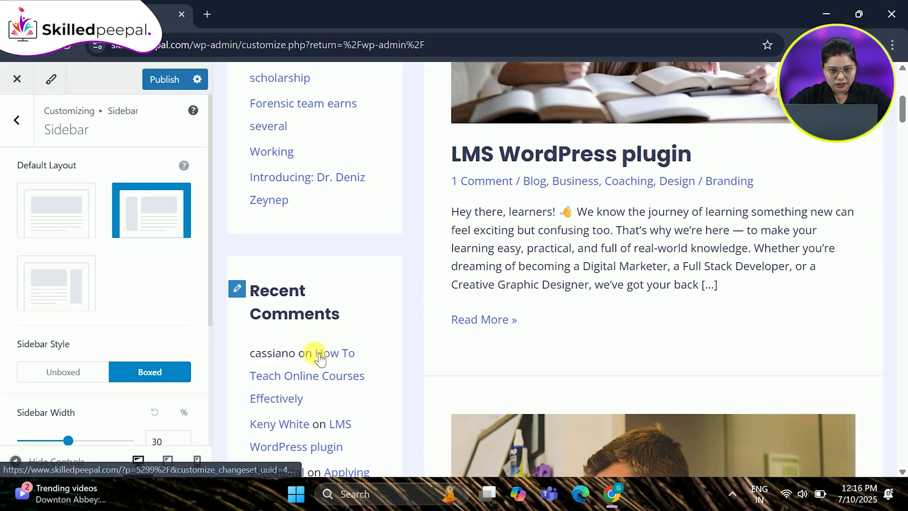
pyautogui.scroll(5, 314, 353)
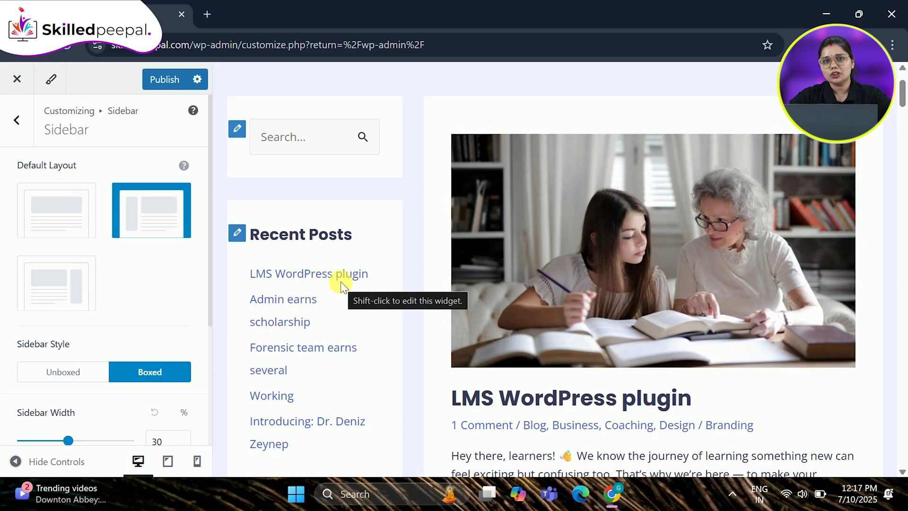
pyautogui.scroll(-4, 341, 282)
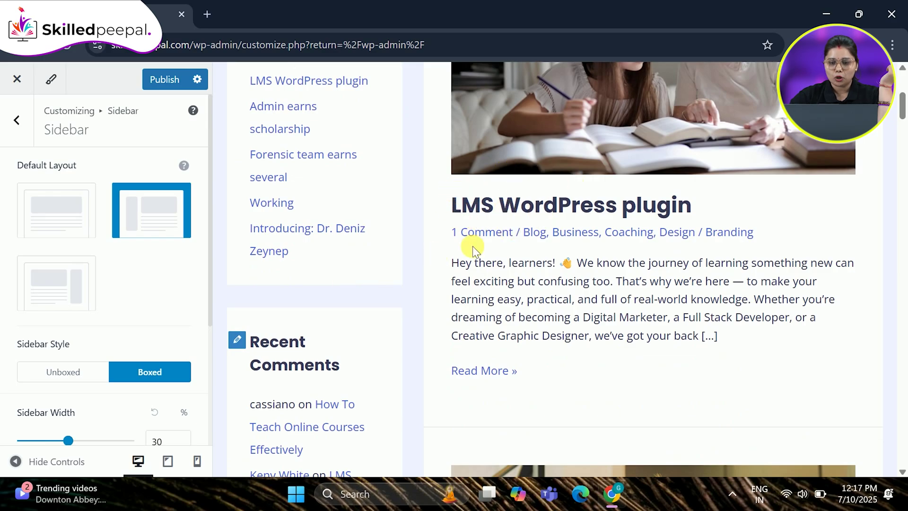
pyautogui.scroll(1, 472, 246)
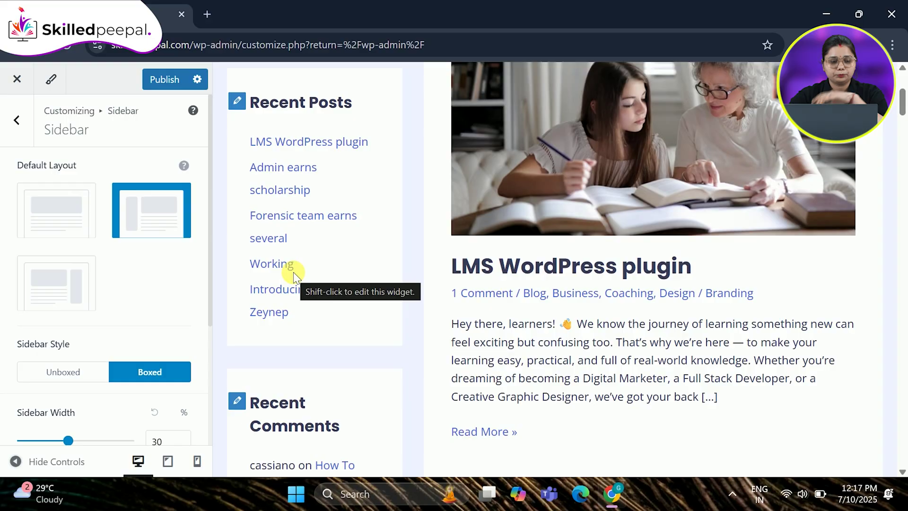
pyautogui.scroll(-3, 293, 271)
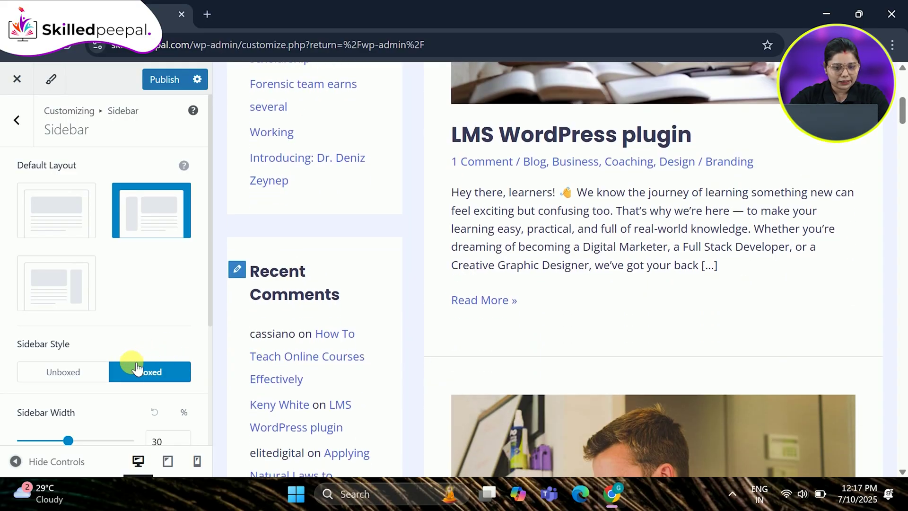
# - Try the Unboxed sidebar style and set it back to Boxed
pyautogui.click(87, 382)
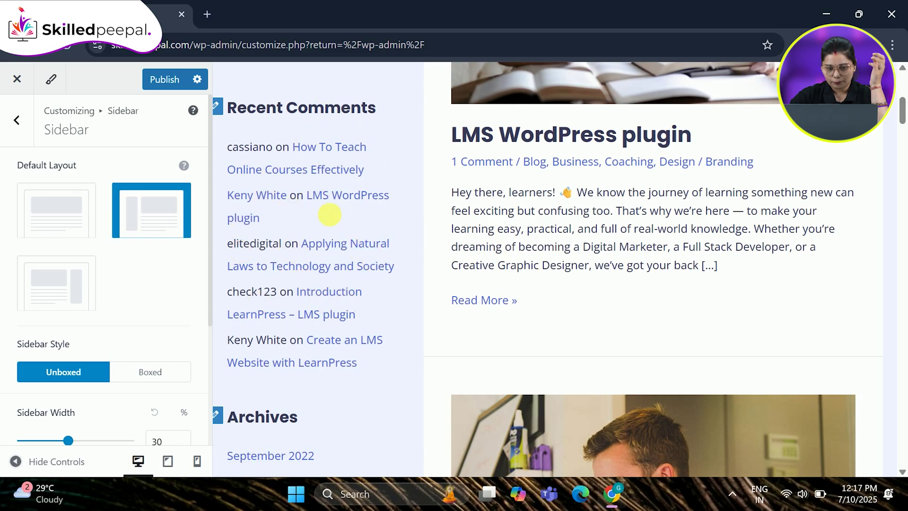
pyautogui.click(159, 376)
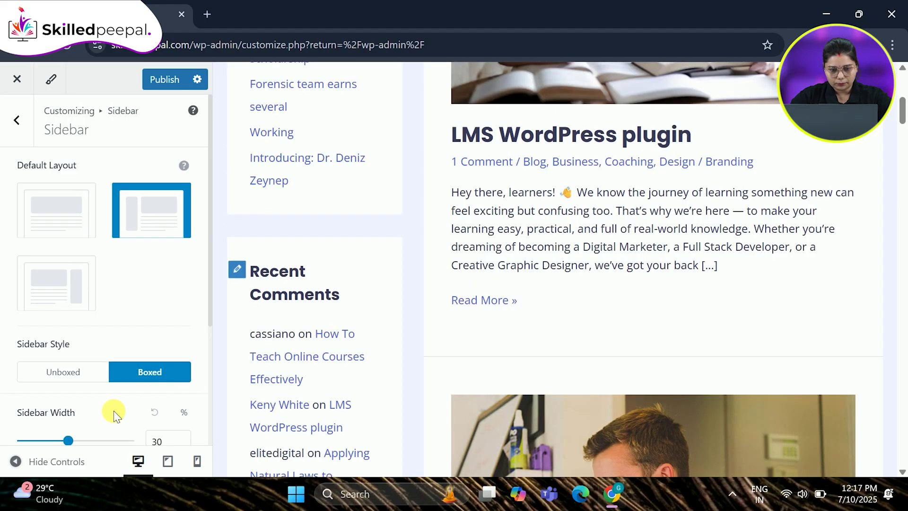
# - Enable the sticky sidebar and check how it behaves while moving through the blog posts and its own widgets
pyautogui.scroll(-3, 113, 411)
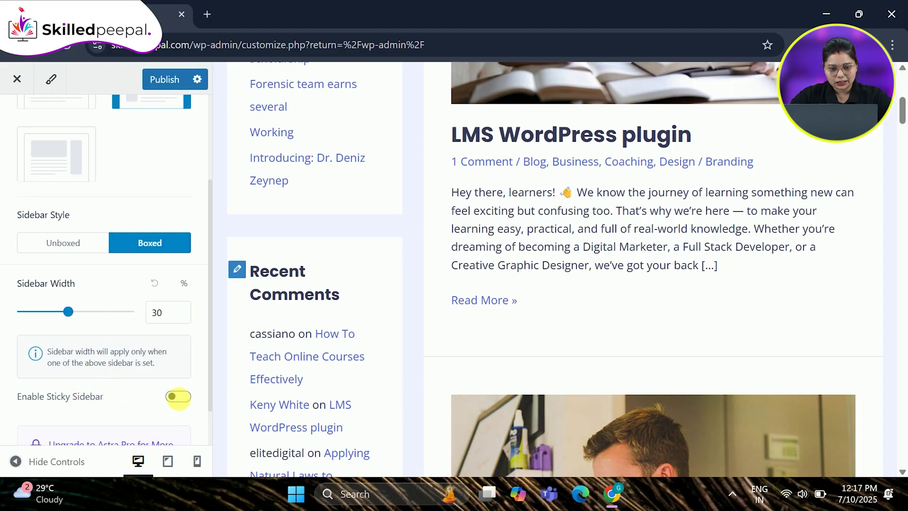
pyautogui.click(177, 398)
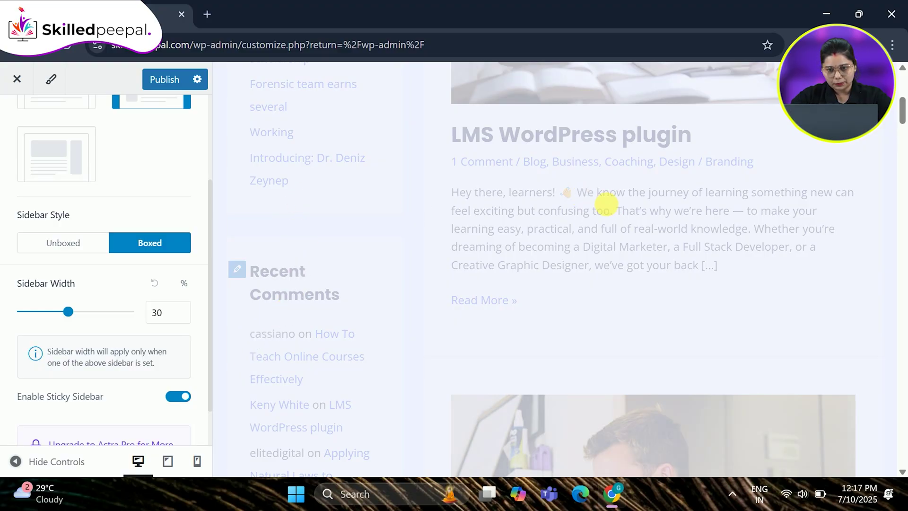
pyautogui.scroll(-15, 611, 208)
pyautogui.scroll(-10, 610, 208)
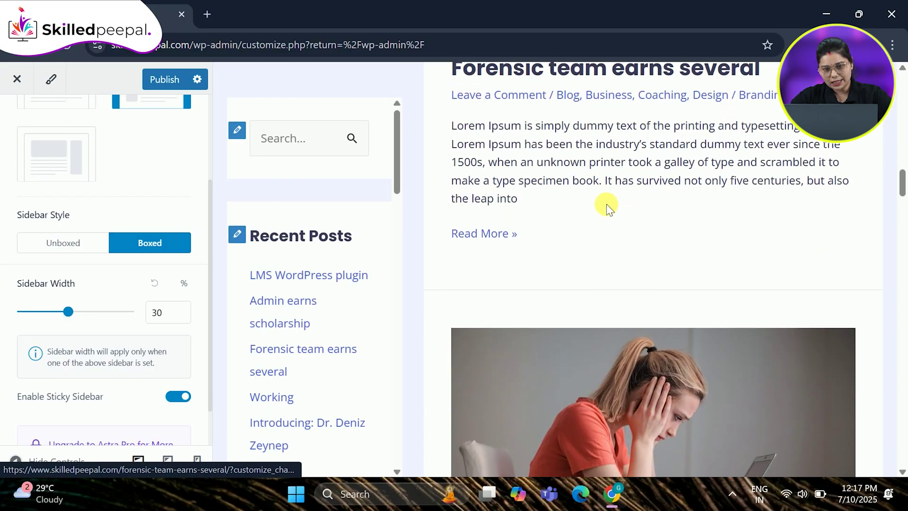
pyautogui.scroll(-5, 386, 277)
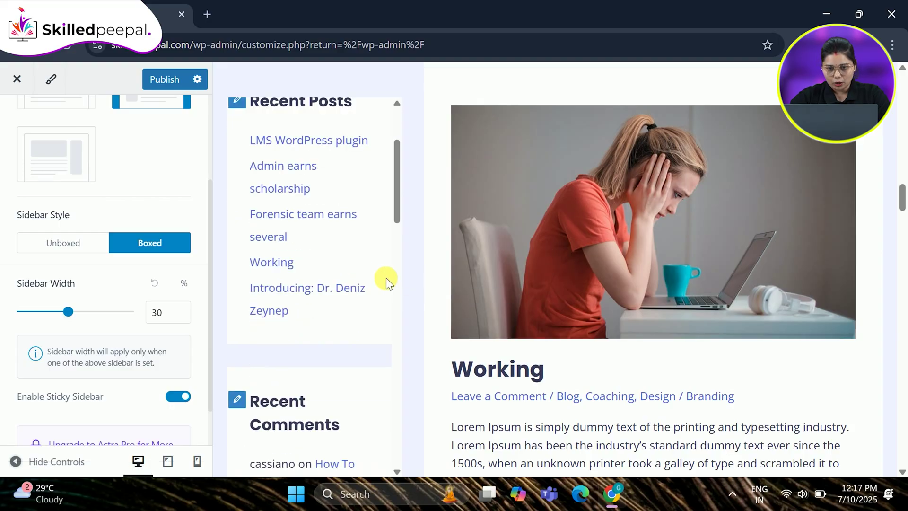
pyautogui.scroll(5, 386, 277)
pyautogui.scroll(-12, 796, 345)
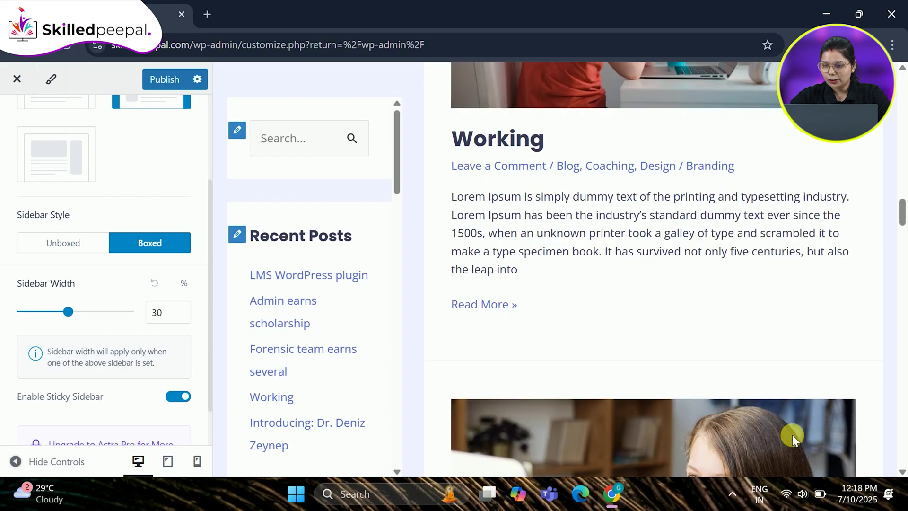
pyautogui.scroll(-6, 795, 437)
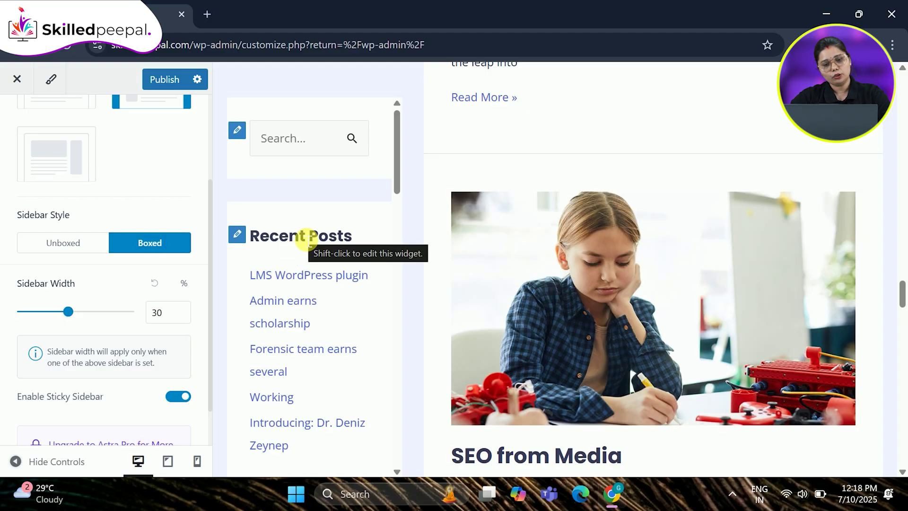
pyautogui.scroll(-10, 304, 237)
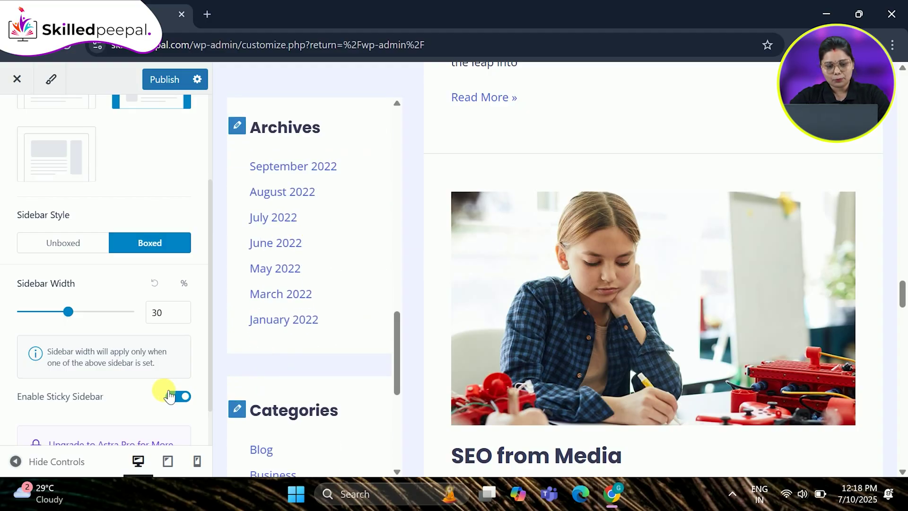
# - Disable the sticky sidebar and check the sidebar's normal behaviour while returning to the start of the blog page
pyautogui.click(184, 397)
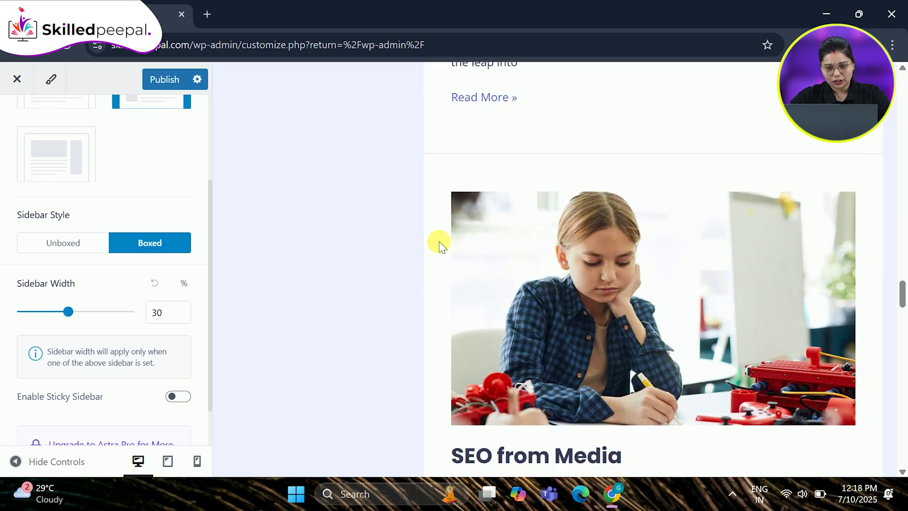
pyautogui.scroll(20, 439, 241)
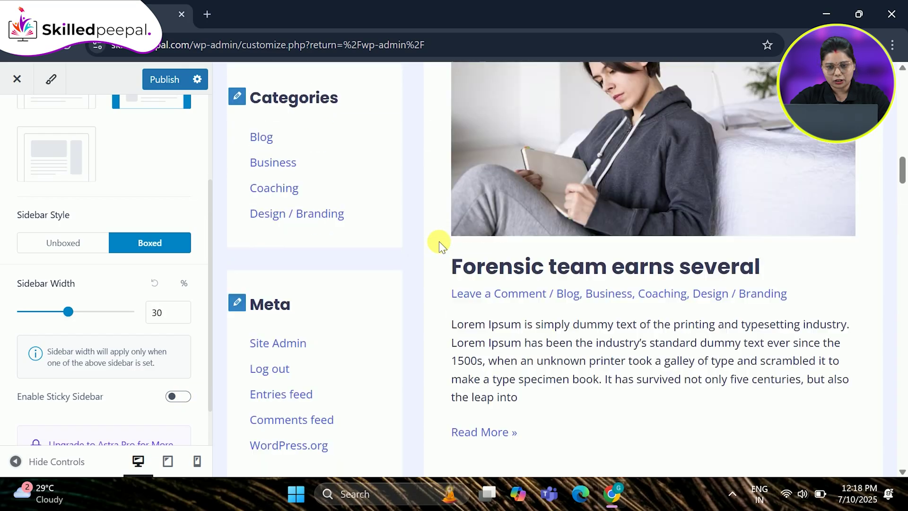
pyautogui.scroll(15, 439, 241)
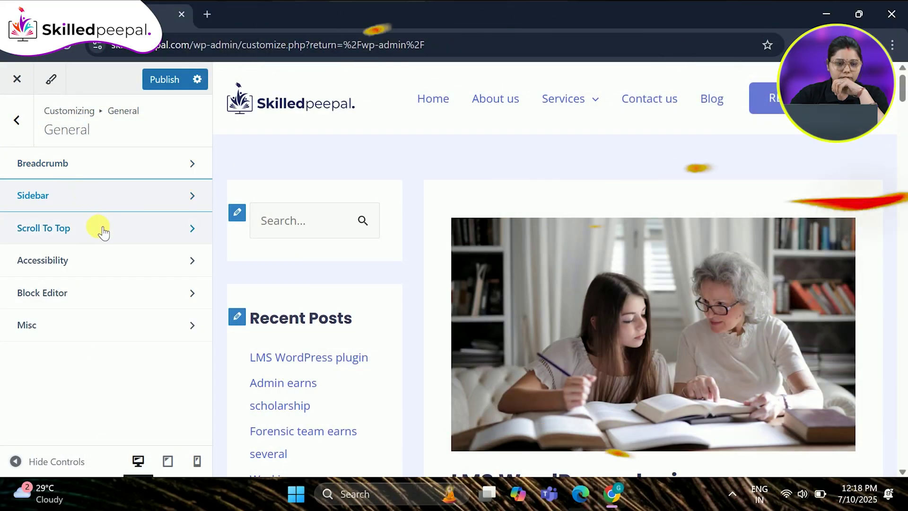
# - Try the Scroll to Top option by using its button in the blog preview, and disable it again
pyautogui.click(103, 229)
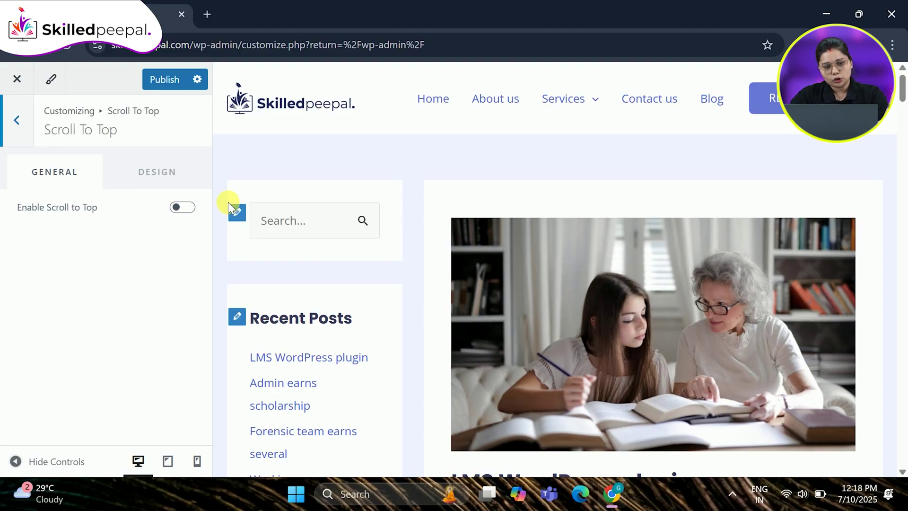
pyautogui.click(198, 209)
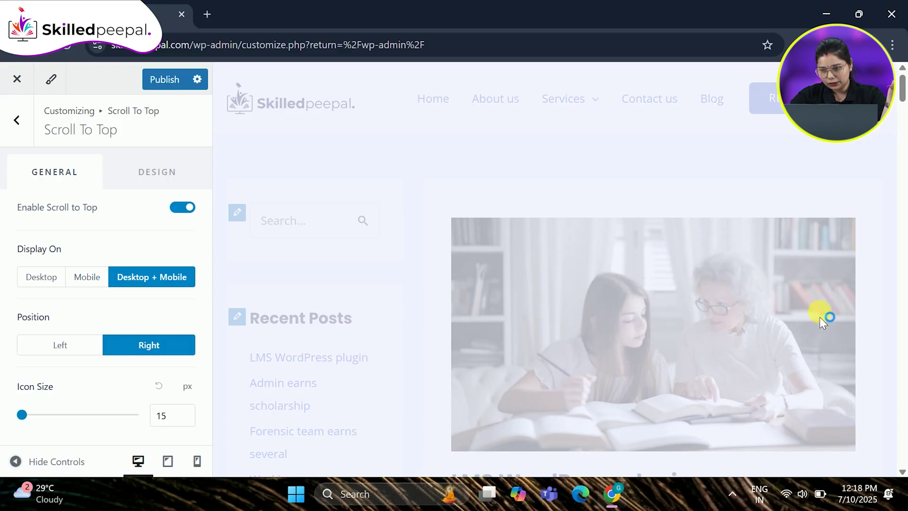
pyautogui.scroll(-10, 821, 318)
pyautogui.scroll(-7, 821, 316)
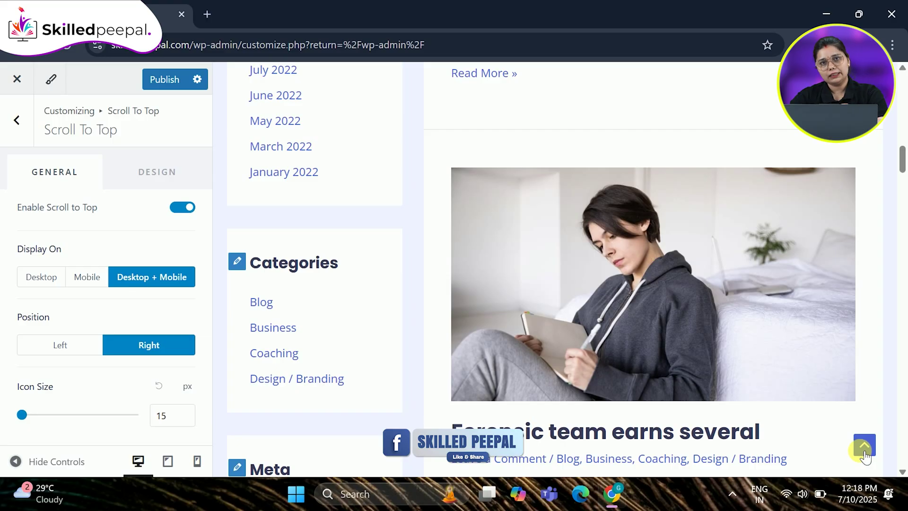
pyautogui.click(866, 447)
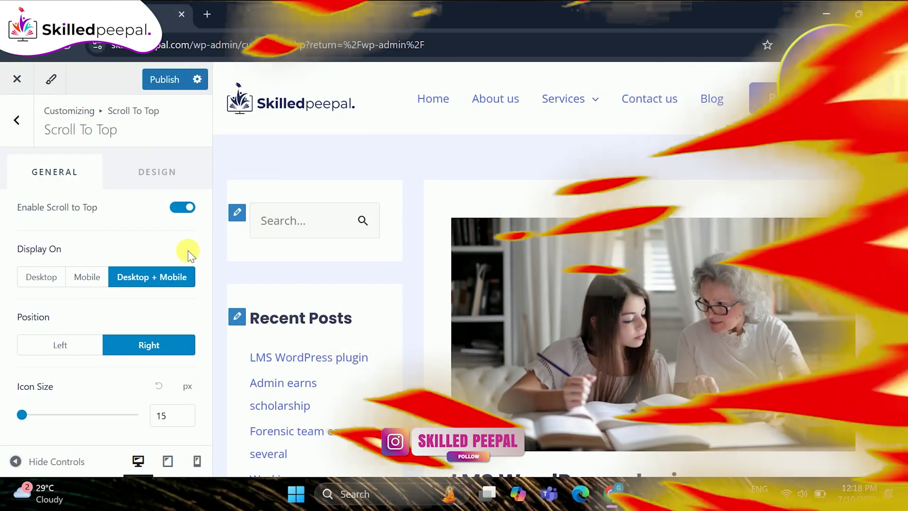
pyautogui.click(176, 209)
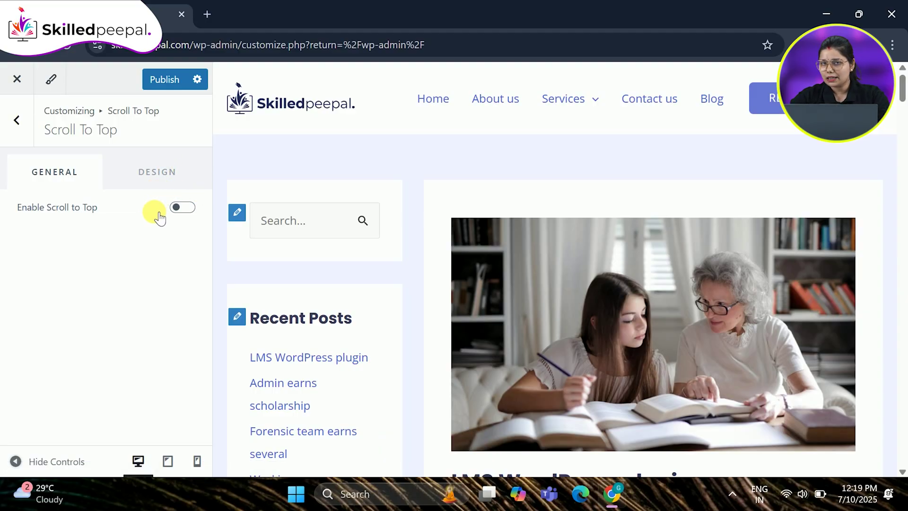
# - Review the Accessibility settings in the General section, including the global and input highlight options
pyautogui.click(18, 122)
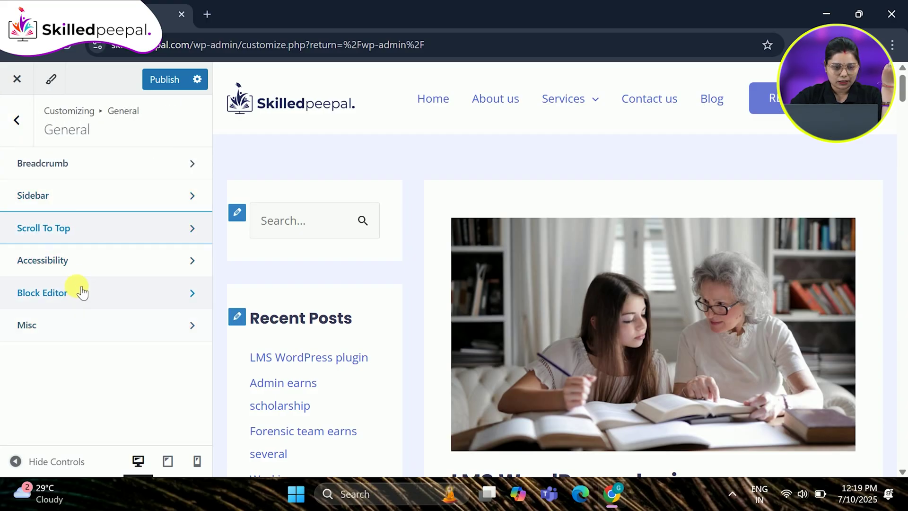
pyautogui.click(81, 261)
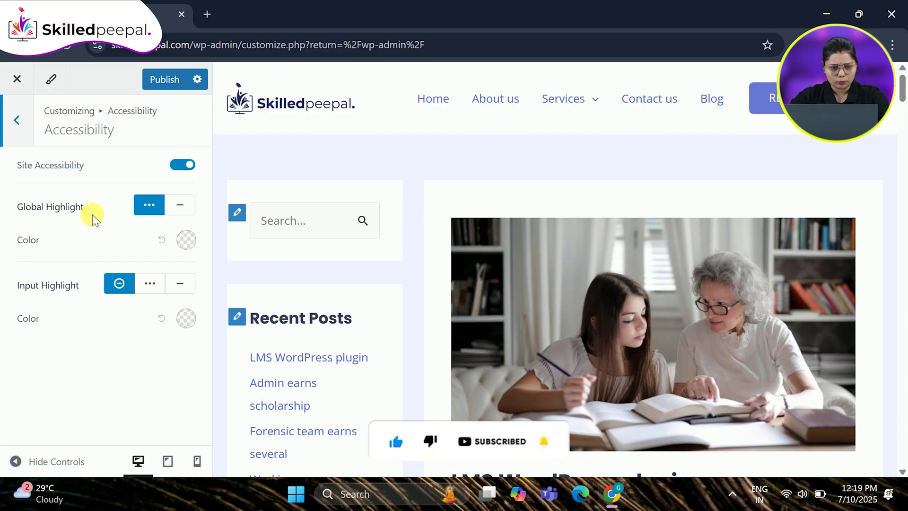
pyautogui.click(24, 130)
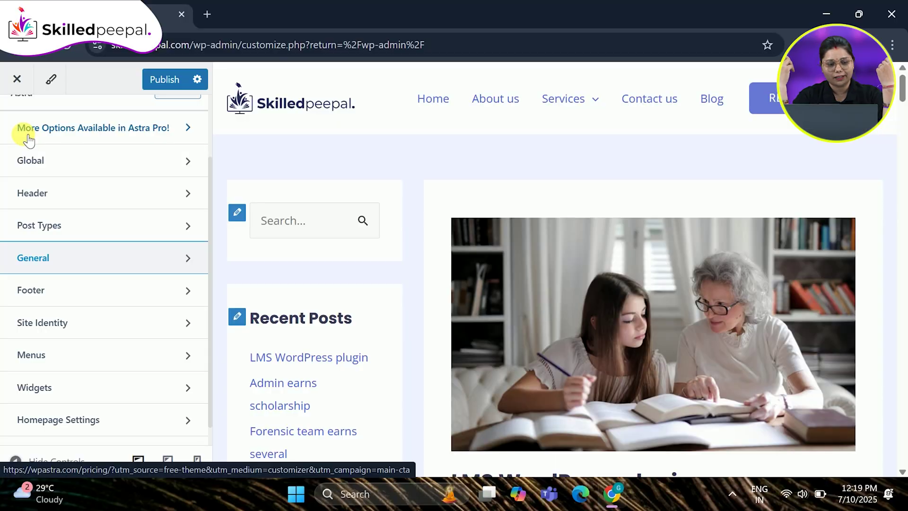
# - Open the Footer builder and examine the footer's widget columns in the preview
pyautogui.click(83, 299)
pyautogui.scroll(3, 487, 238)
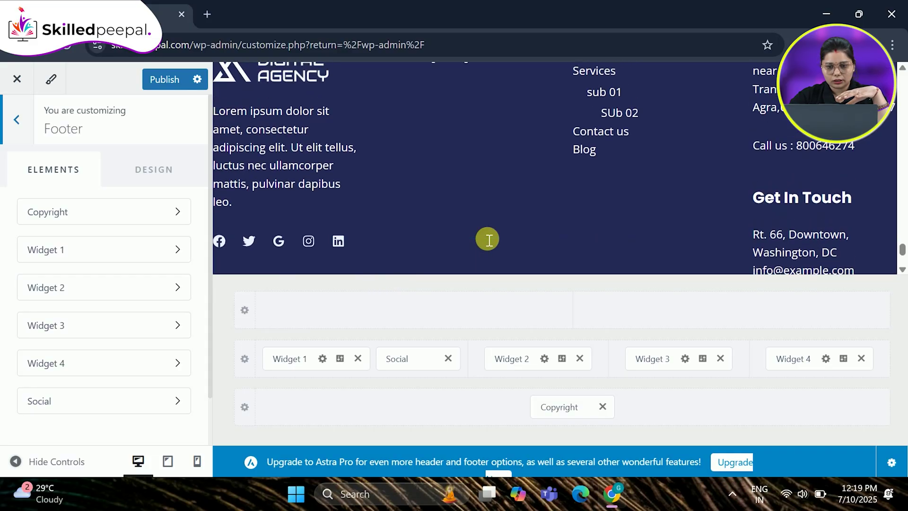
pyautogui.scroll(4, 488, 237)
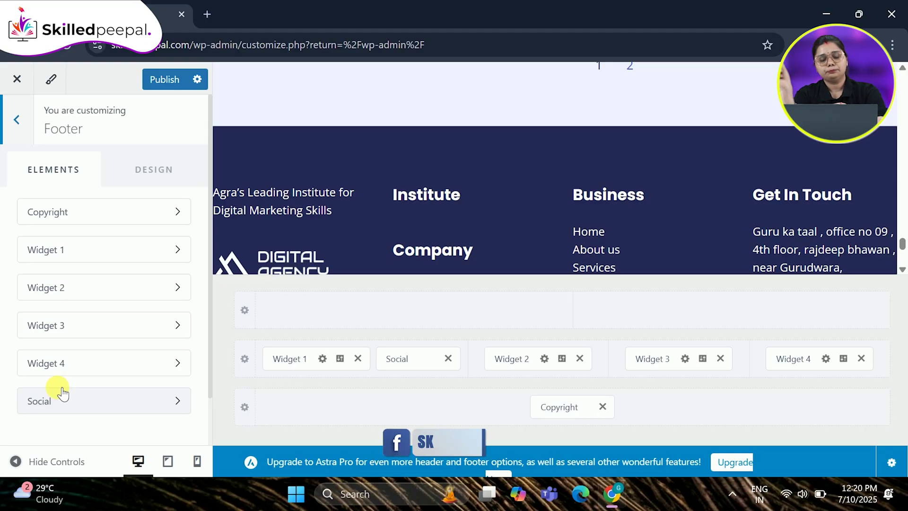
# - Give the tagline text block in footer Widget 1 the title "SKilled Peepal"
pyautogui.click(160, 244)
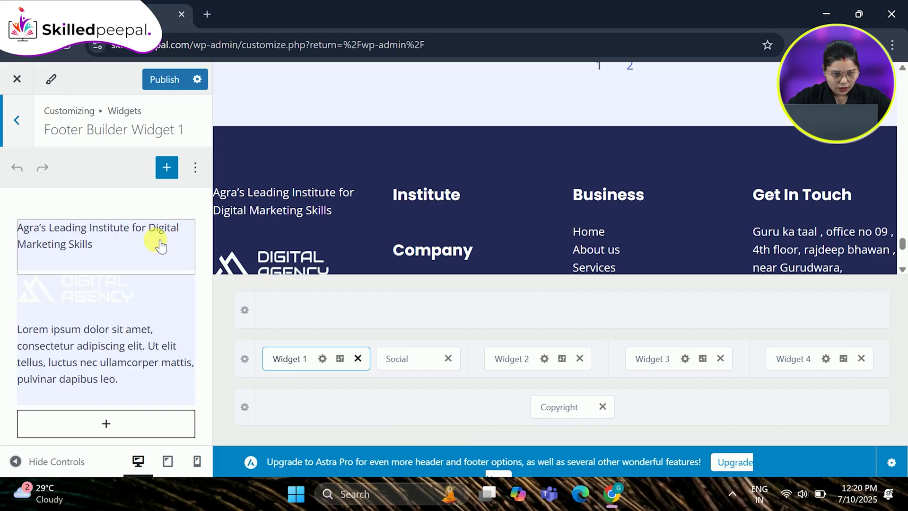
pyautogui.click(175, 232)
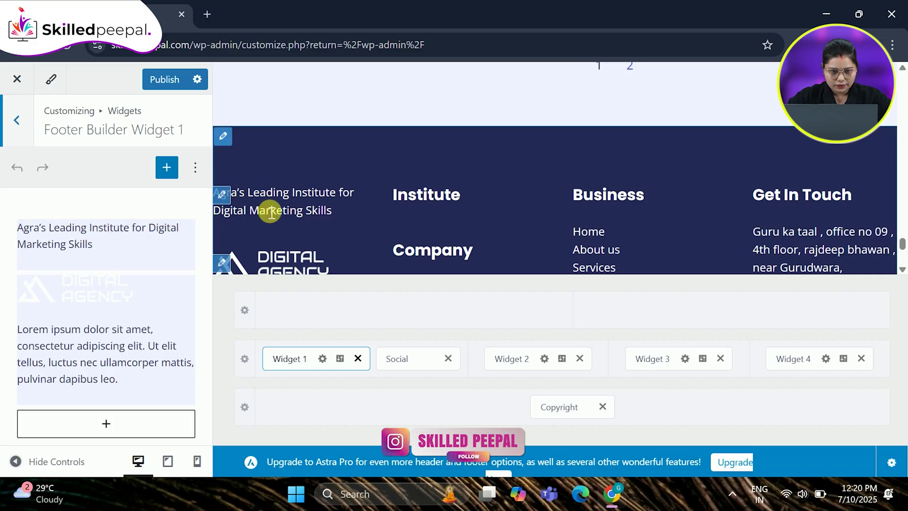
pyautogui.click(115, 251)
pyautogui.scroll(-3, 114, 265)
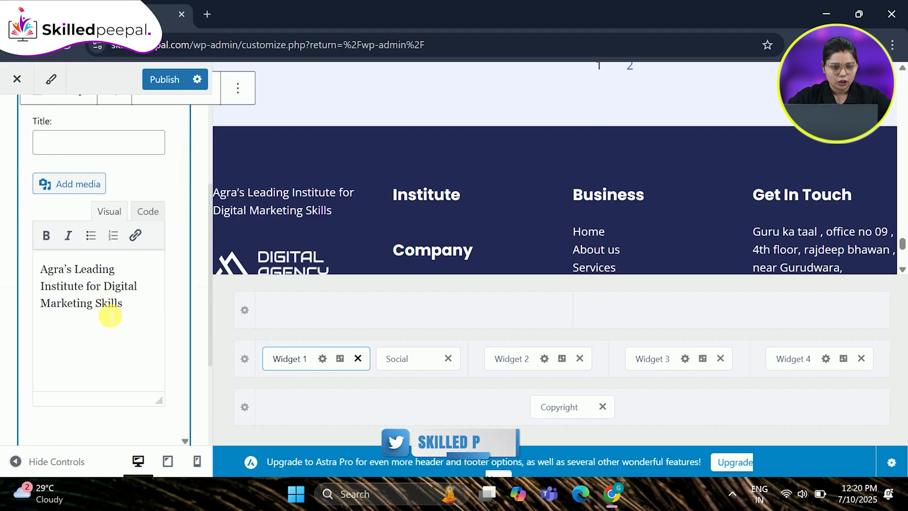
pyautogui.scroll(2, 109, 308)
pyautogui.click(92, 249)
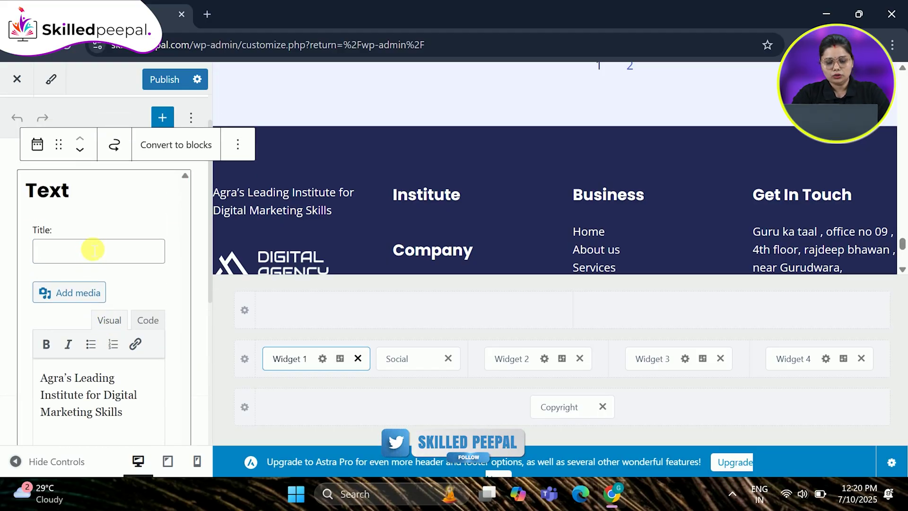
pyautogui.write('SKilled pEEP')
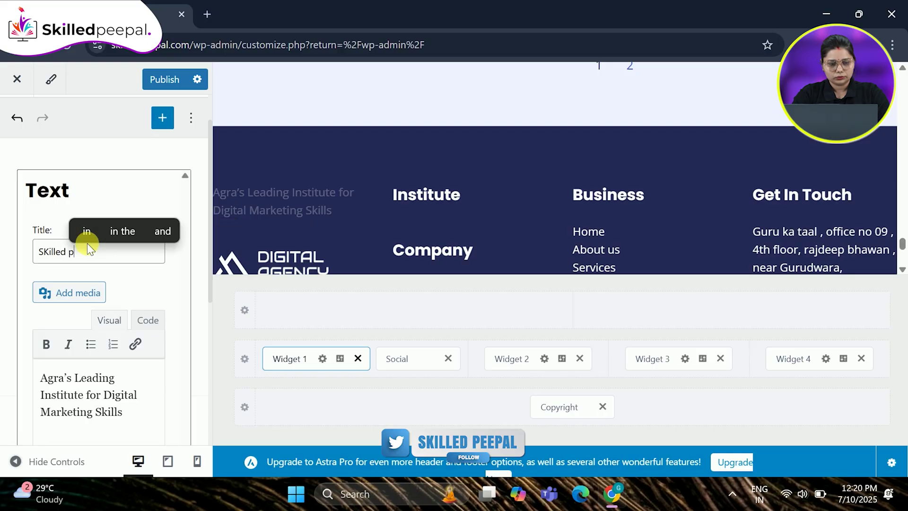
pyautogui.press('BackSpace')
pyautogui.press('BackSpace')
pyautogui.press('BackSpace')
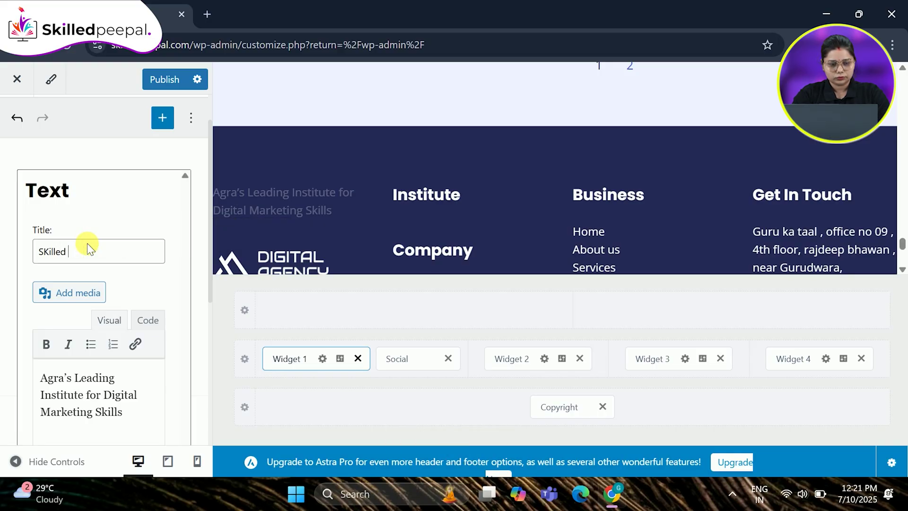
pyautogui.write('Pe')
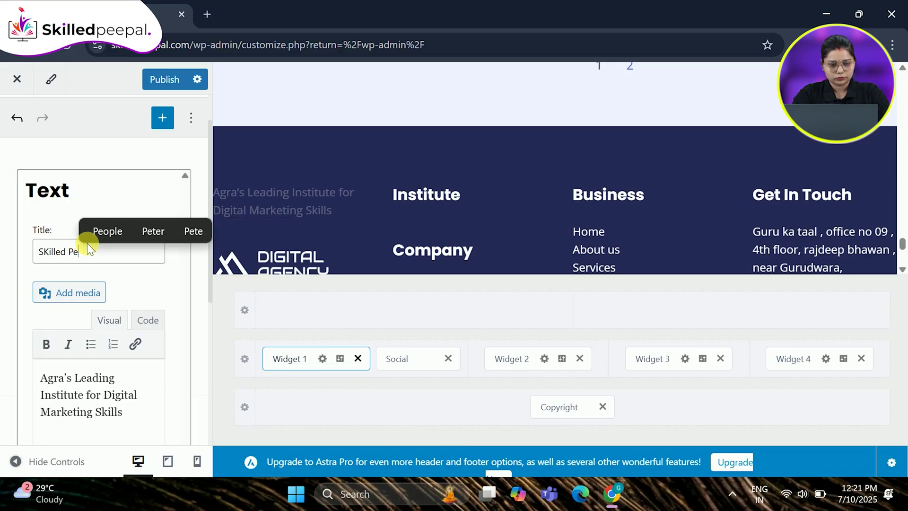
pyautogui.write('epal')
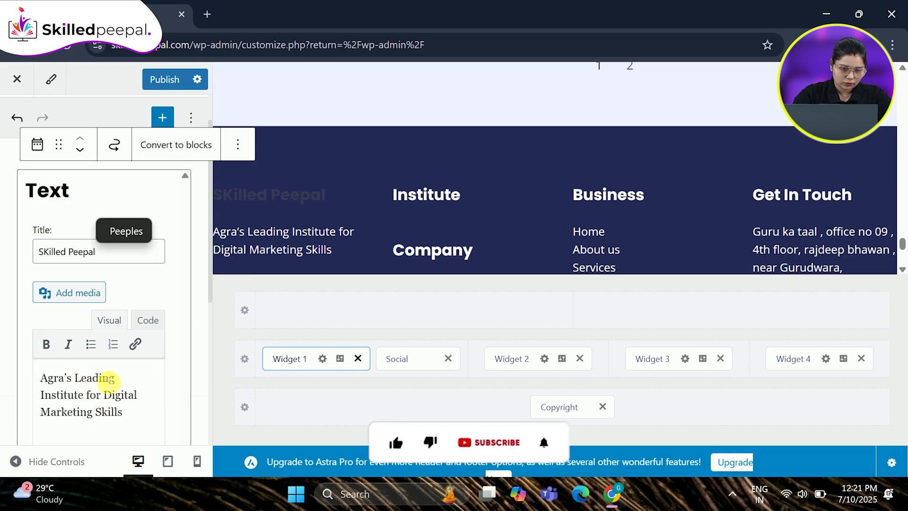
# - Make the text "Agra's Leading Institute for Digital Marketing Skills" bold and italic
pyautogui.scroll(-2, 132, 379)
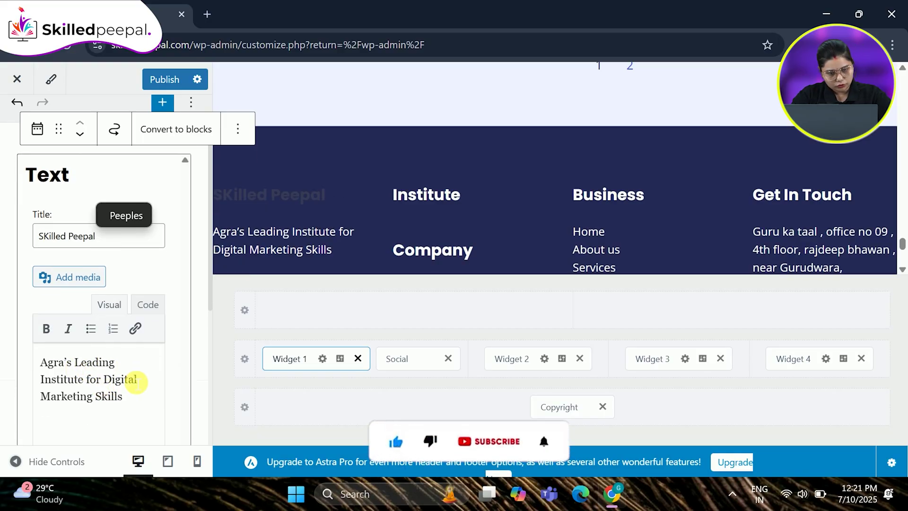
pyautogui.moveTo(135, 379); pyautogui.dragTo(39, 333)
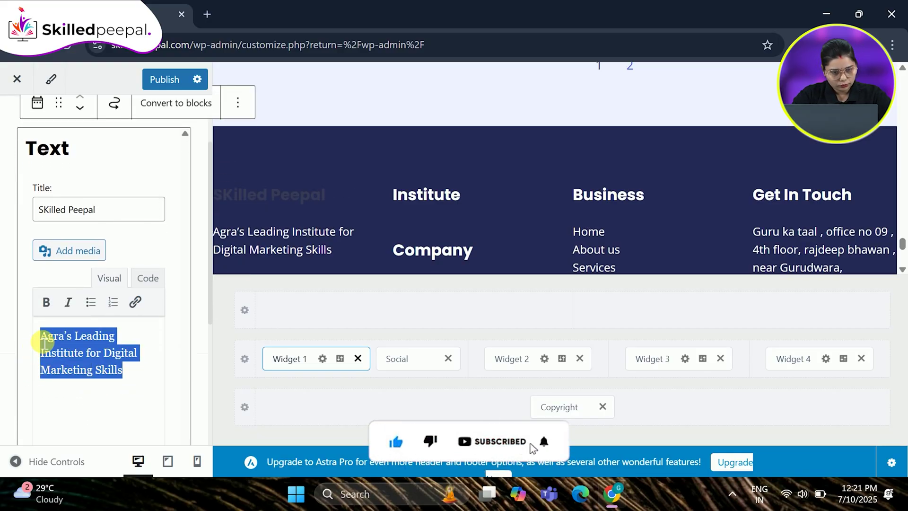
pyautogui.click(46, 301)
pyautogui.click(66, 303)
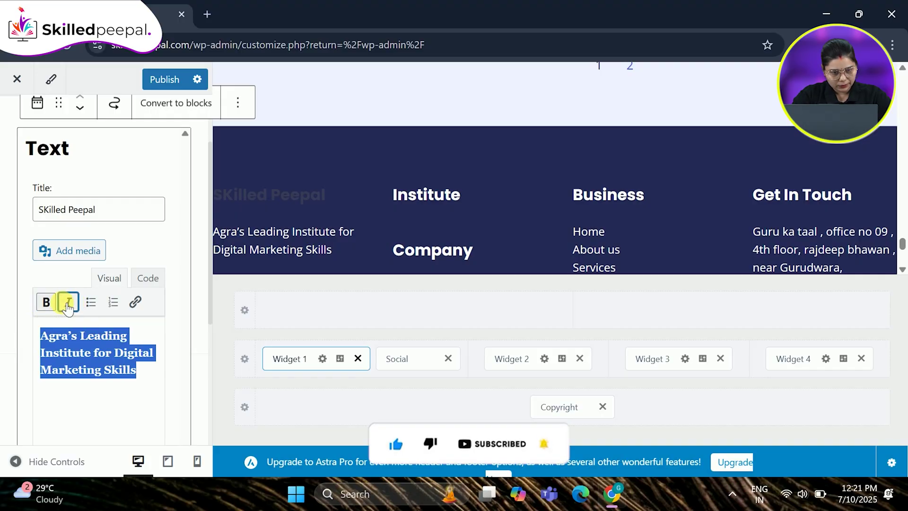
pyautogui.click(141, 307)
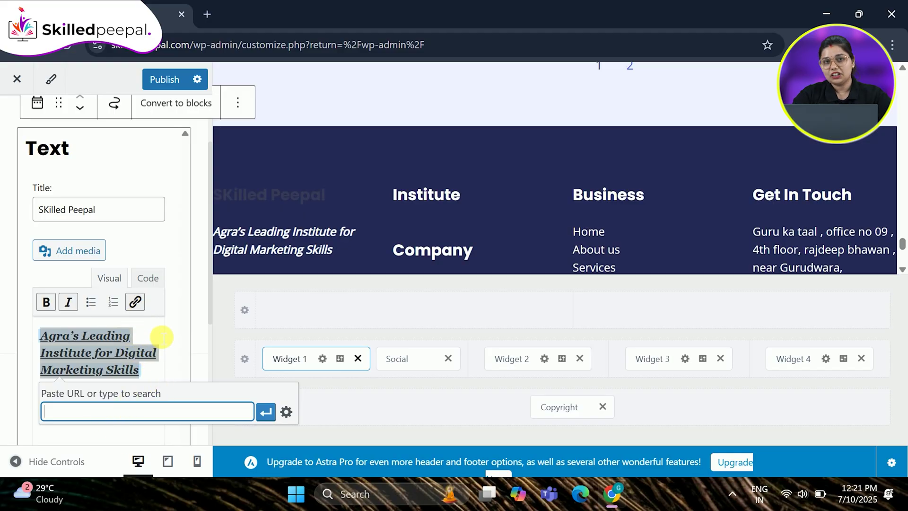
pyautogui.scroll(-5, 162, 337)
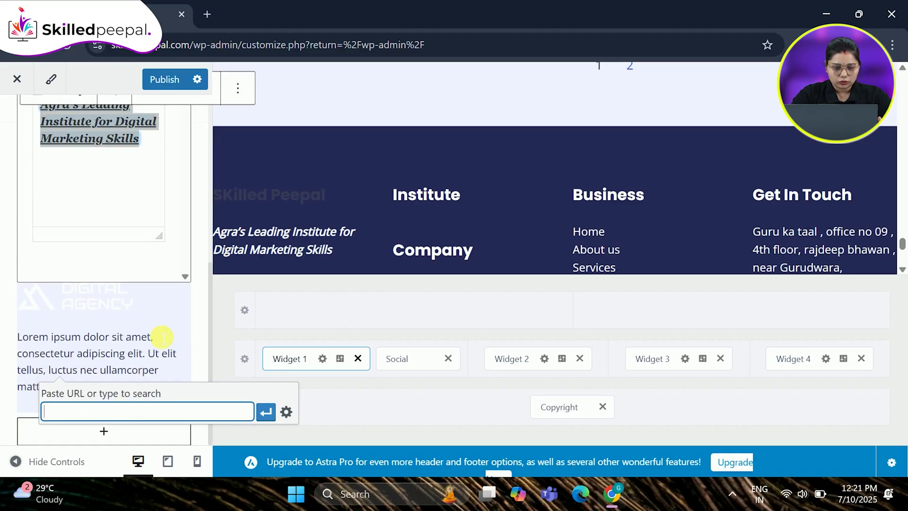
pyautogui.scroll(2, 157, 336)
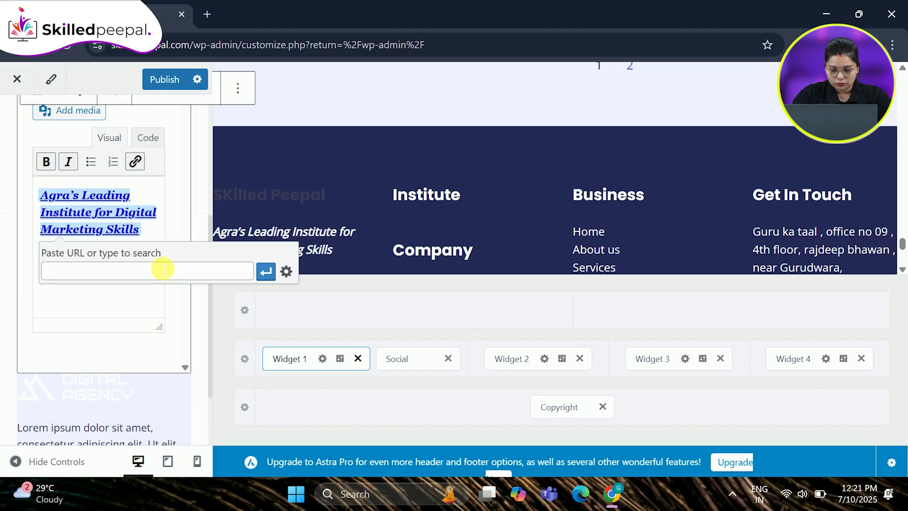
pyautogui.press('Escape')
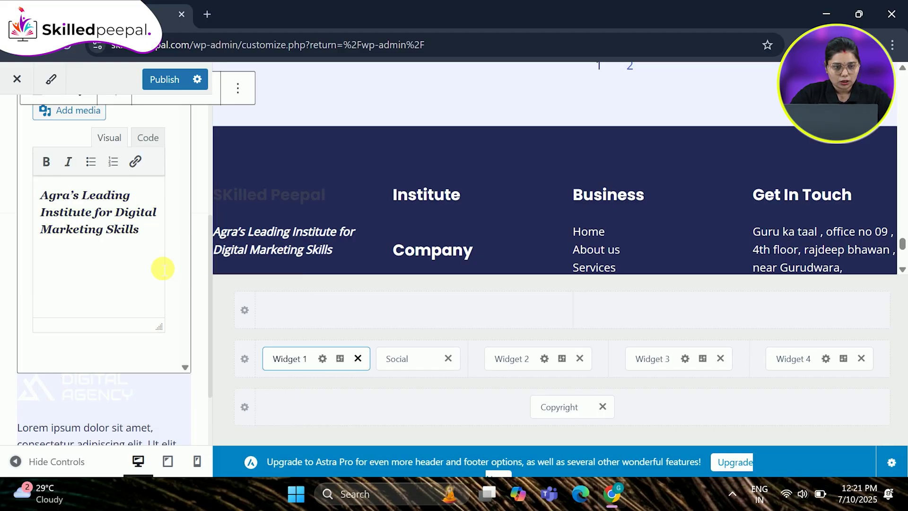
# - Insert the image cropped-Skilled-Peepal-New-Logo2.png from the media library below the tagline in the text block
pyautogui.scroll(3, 162, 269)
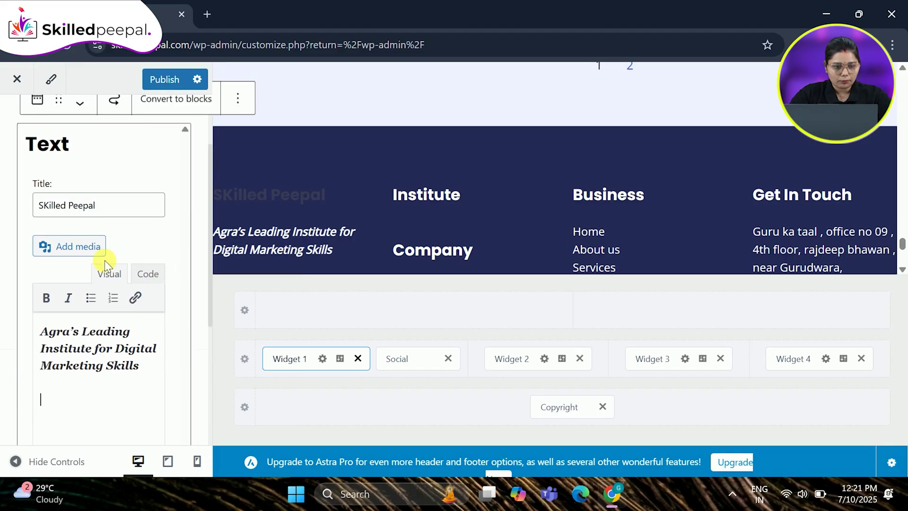
pyautogui.click(86, 244)
pyautogui.click(243, 251)
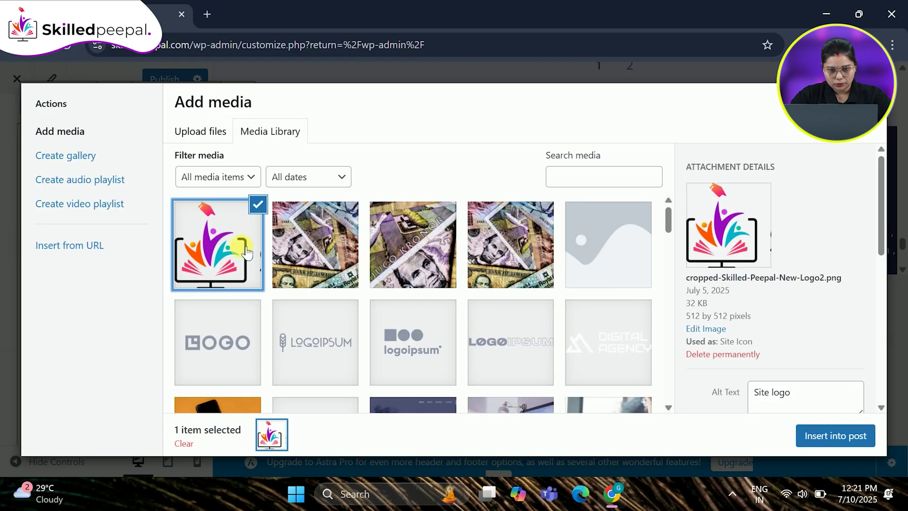
pyautogui.click(851, 435)
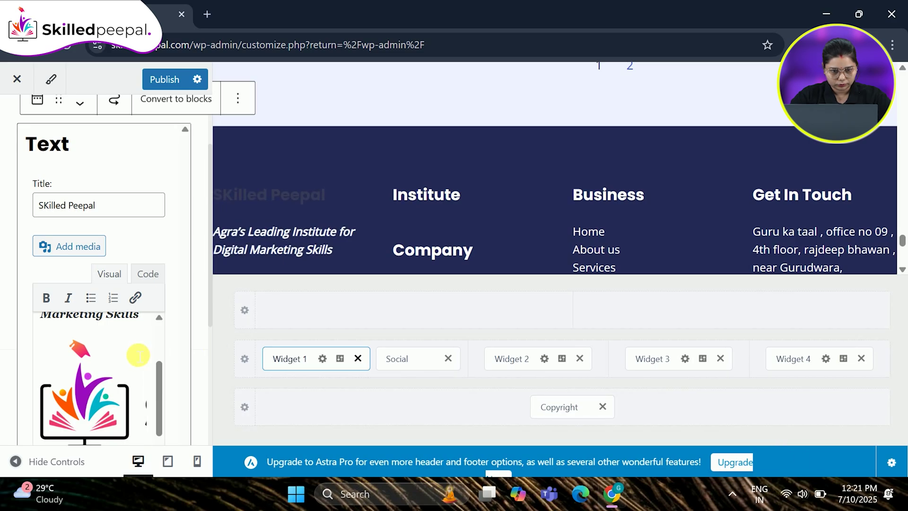
# - Examine the inserted logo and the rest of the footer down to the copyright line in the preview
pyautogui.scroll(-3, 258, 242)
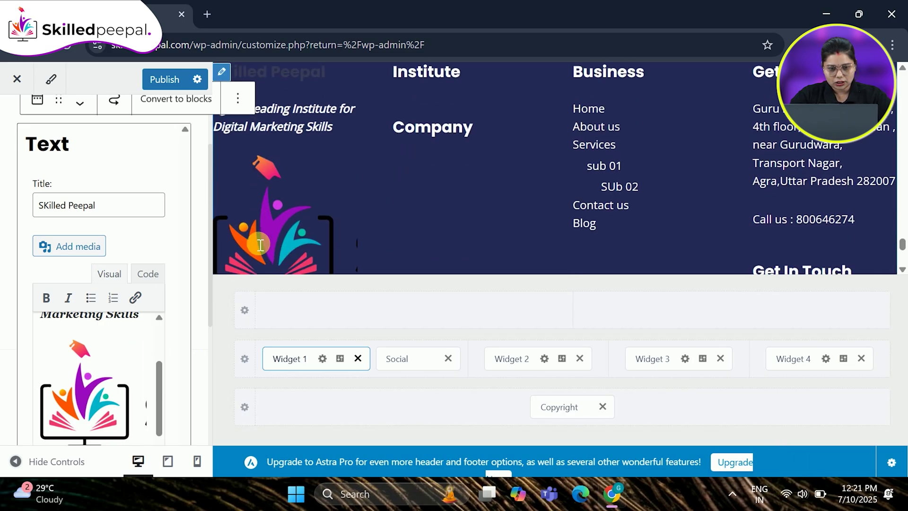
pyautogui.scroll(-3, 261, 244)
pyautogui.scroll(1, 253, 238)
pyautogui.scroll(-2, 253, 238)
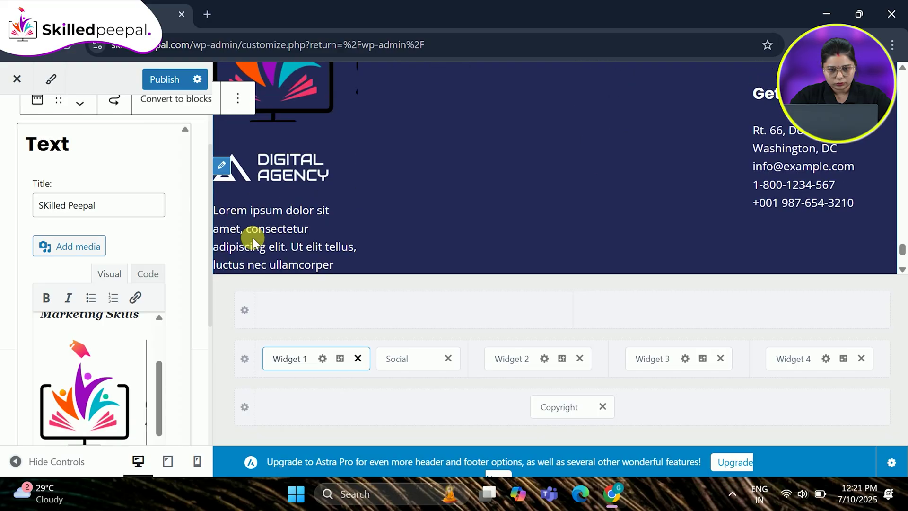
pyautogui.scroll(-4, 257, 239)
pyautogui.scroll(-1, 84, 374)
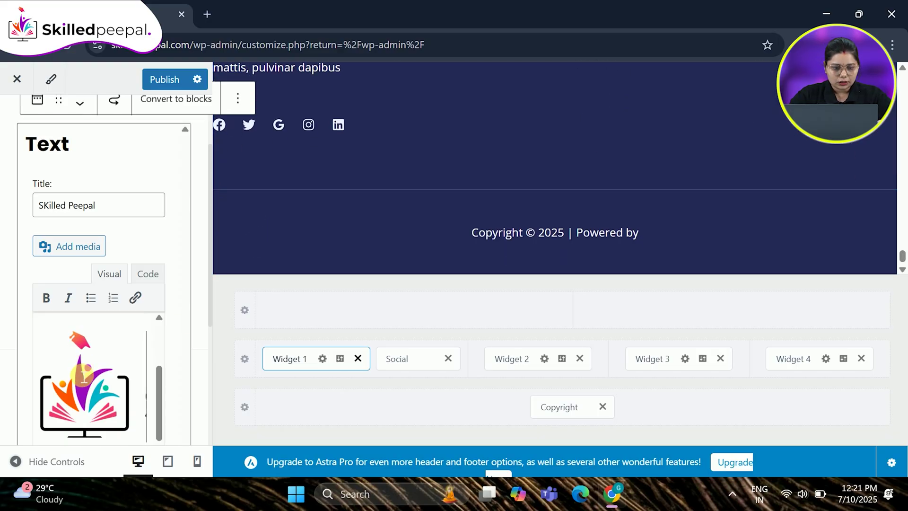
# - Delete all the Lorem ipsum placeholder text from the untitled second text block in footer Widget 1
pyautogui.scroll(-2, 81, 370)
pyautogui.scroll(-2, 79, 369)
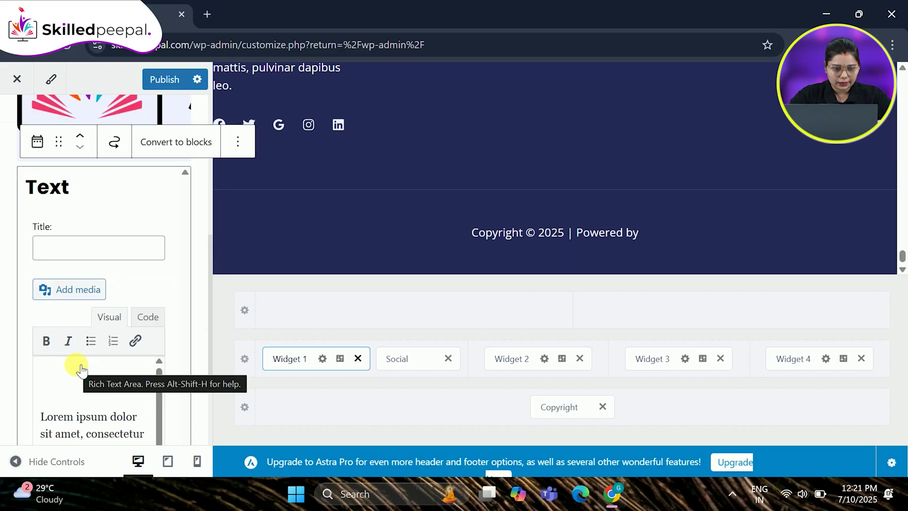
pyautogui.scroll(-3, 81, 370)
pyautogui.moveTo(146, 361); pyautogui.dragTo(30, 259)
pyautogui.press('BackSpace')
pyautogui.press('Delete')
pyautogui.press('Delete')
pyautogui.press('Delete')
pyautogui.press('Delete')
pyautogui.press('Delete')
pyautogui.press('Delete')
pyautogui.press('Delete')
pyautogui.press('Delete')
pyautogui.press('Delete')
pyautogui.press('Delete')
pyautogui.press('Delete')
pyautogui.press('Delete')
pyautogui.press('Delete')
pyautogui.press('Delete')
pyautogui.press('Delete')
pyautogui.press('Delete')
pyautogui.press('Delete')
pyautogui.press('Delete')
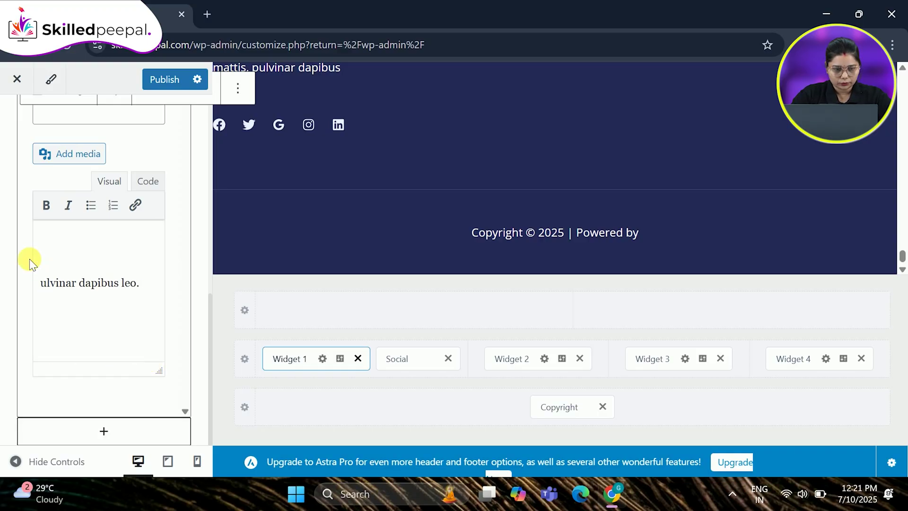
pyautogui.scroll(5, 30, 259)
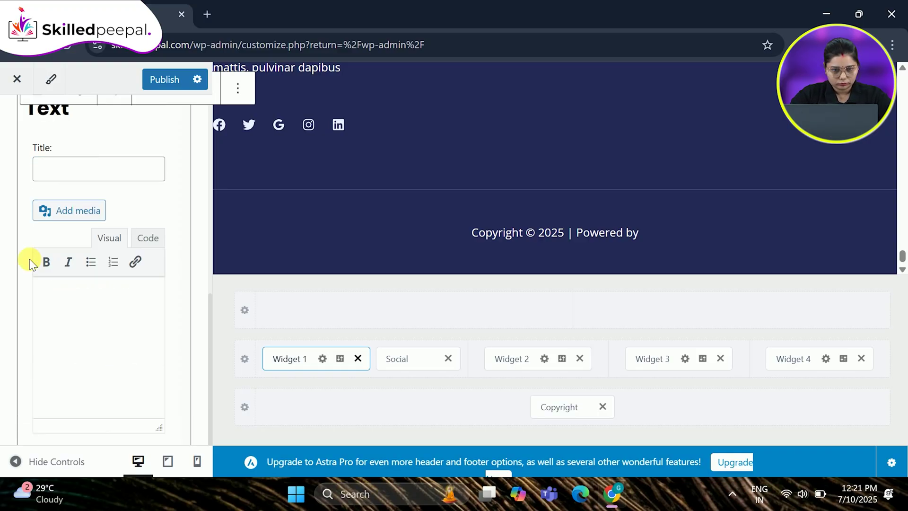
pyautogui.scroll(3, 310, 180)
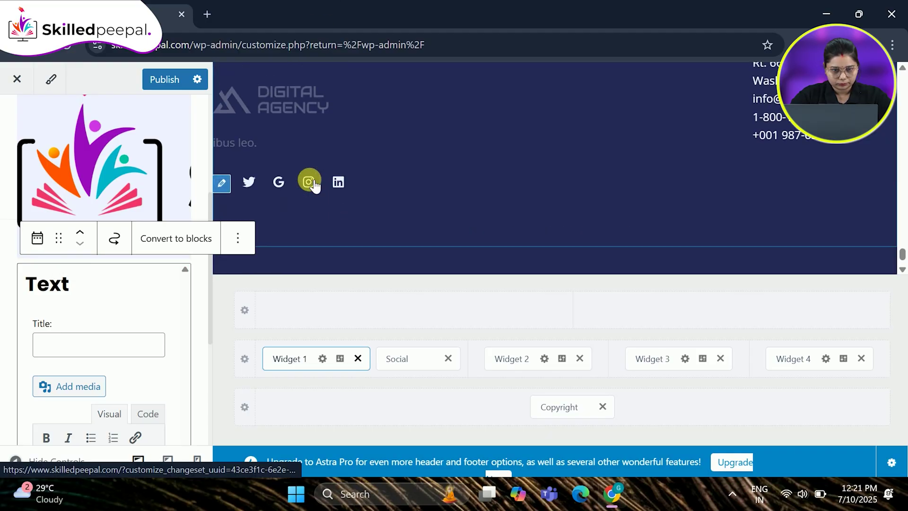
# - In the HTML code of the SKilled Peepal text block, set the logo image's width and height to 150
pyautogui.scroll(-5, 145, 181)
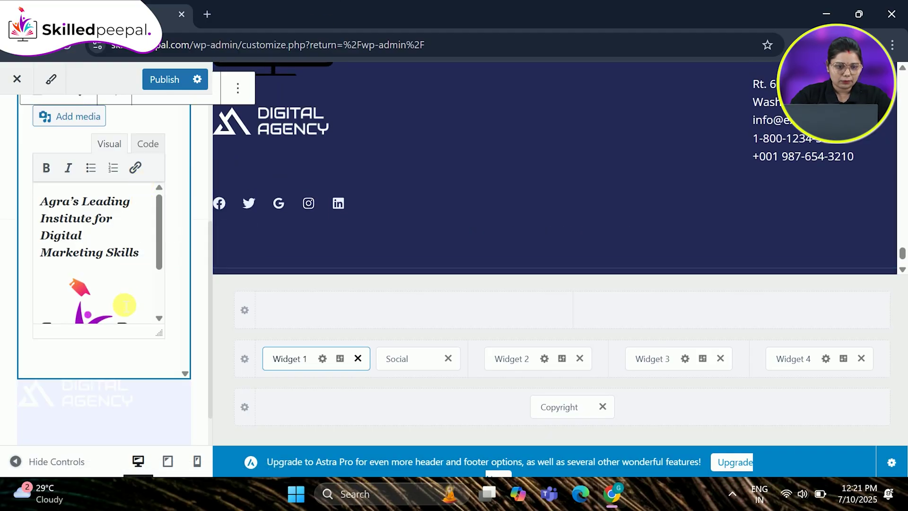
pyautogui.scroll(-3, 121, 304)
pyautogui.scroll(3, 132, 263)
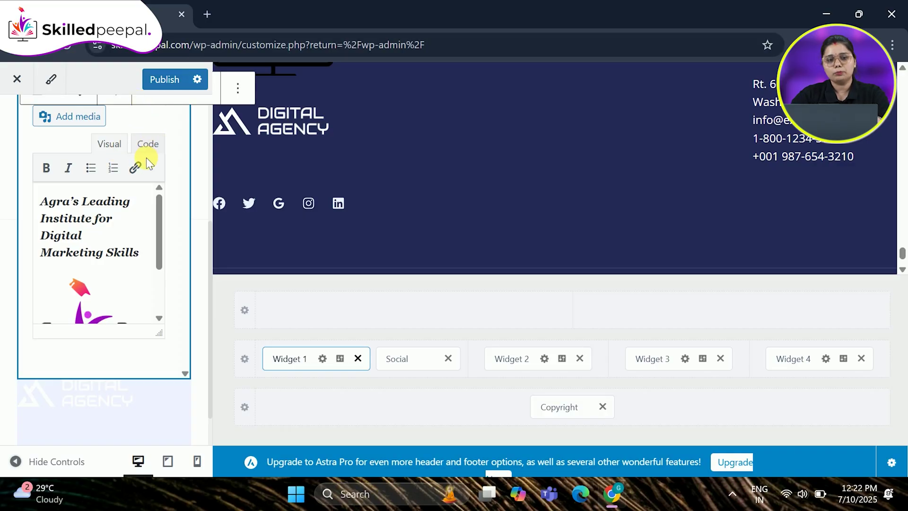
pyautogui.click(149, 145)
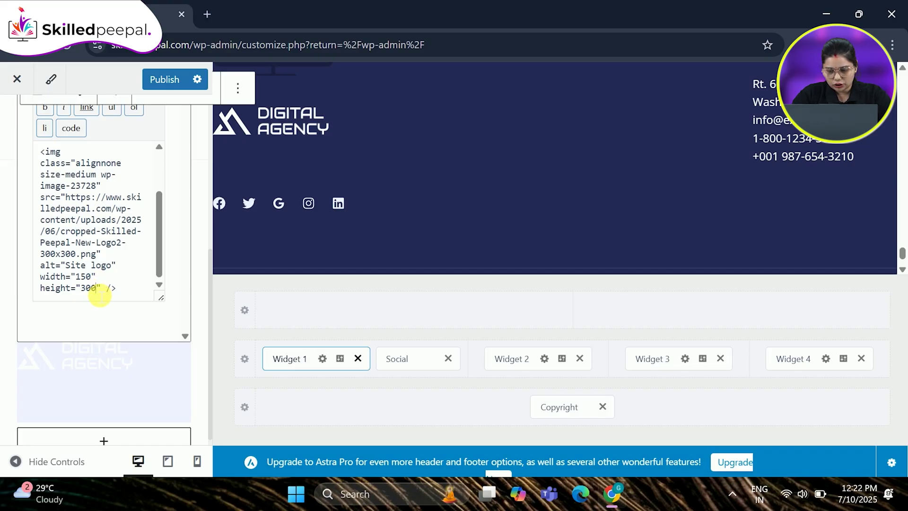
pyautogui.press('BackSpace')
pyautogui.press('BackSpace')
pyautogui.press('BackSpace')
pyautogui.write('15')
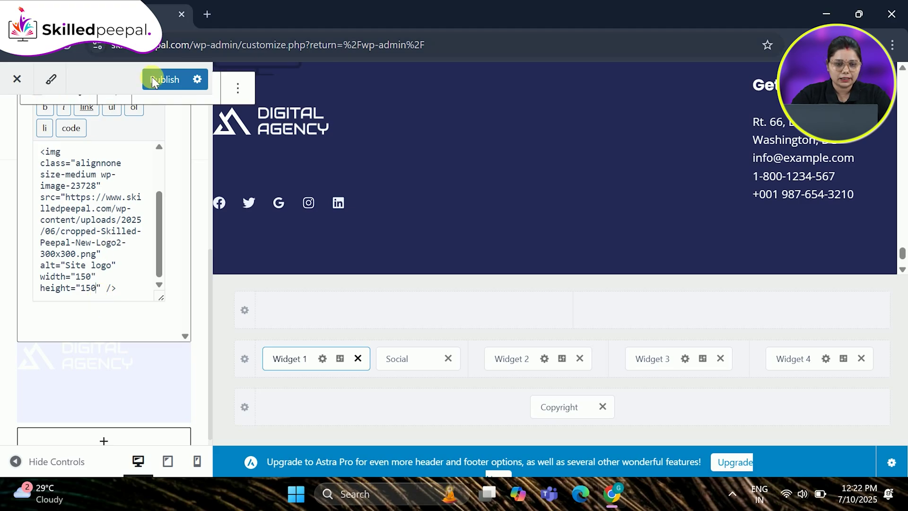
pyautogui.scroll(-1, 174, 191)
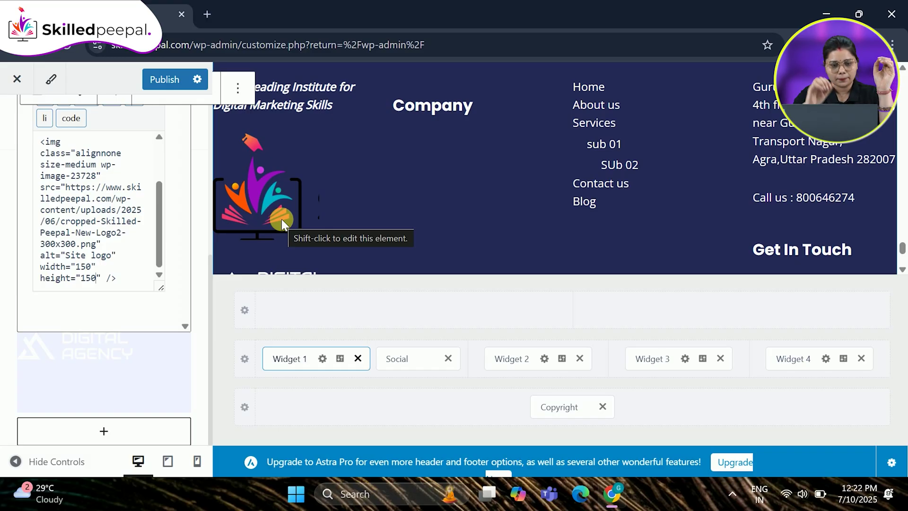
# - Leave the footer settings and open the Homepage Settings of the customizer
pyautogui.scroll(6, 153, 305)
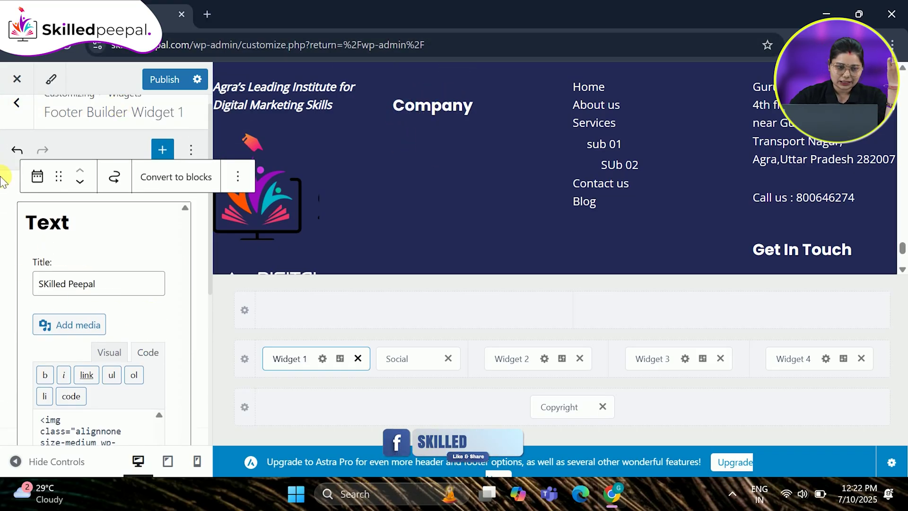
pyautogui.click(17, 104)
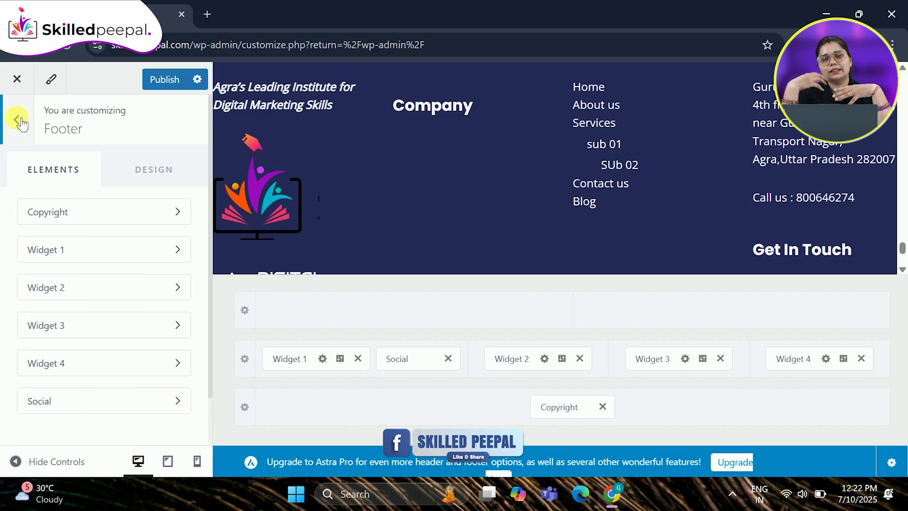
pyautogui.click(19, 121)
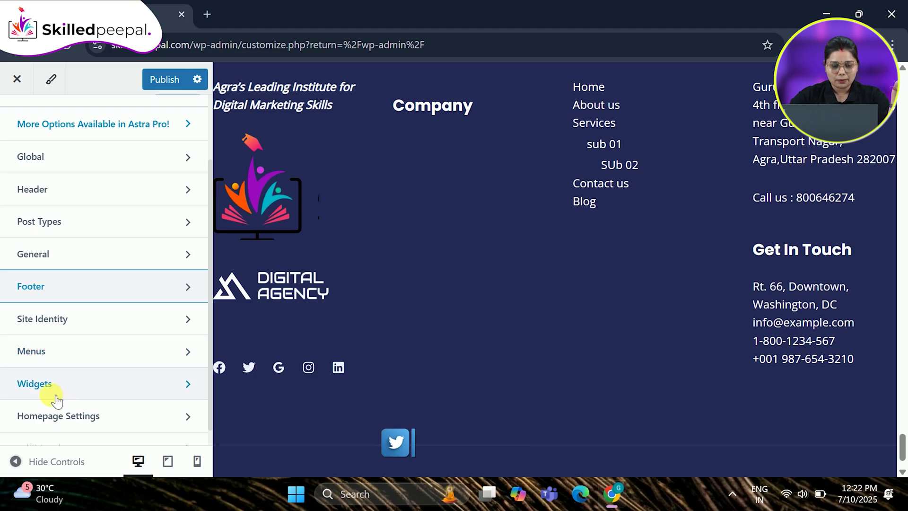
pyautogui.click(73, 419)
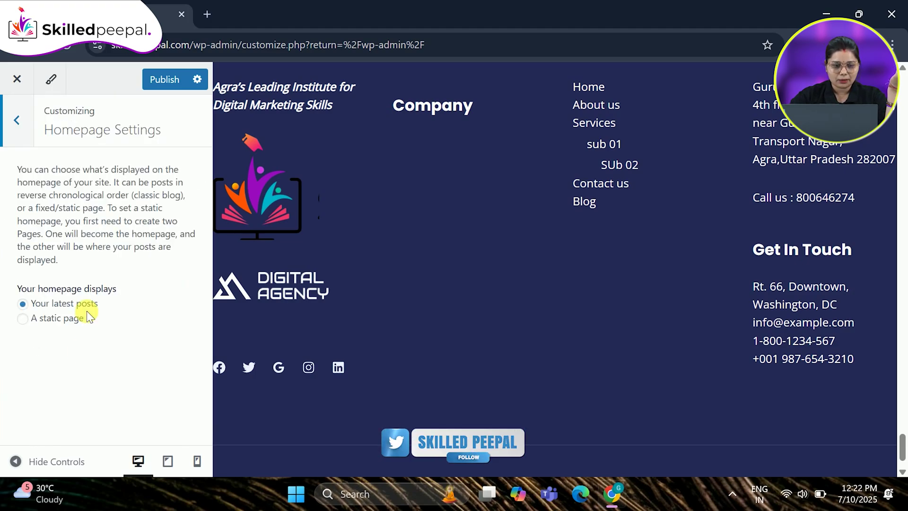